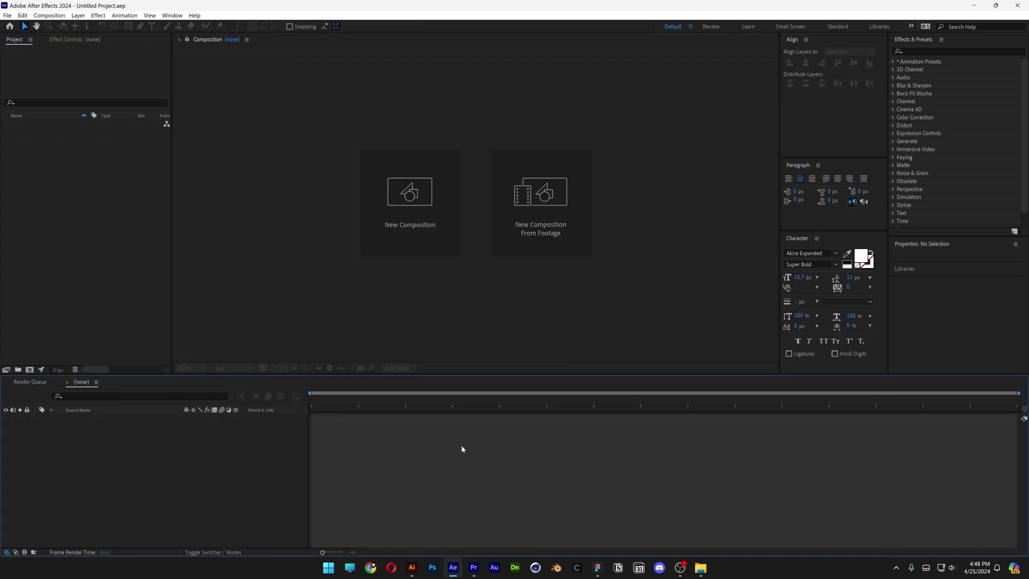
# Step: Make a new composition named CTXT using the HD 1920x1080 29.97 fps preset
pyautogui.click(419, 234)
pyautogui.write('CTXT')
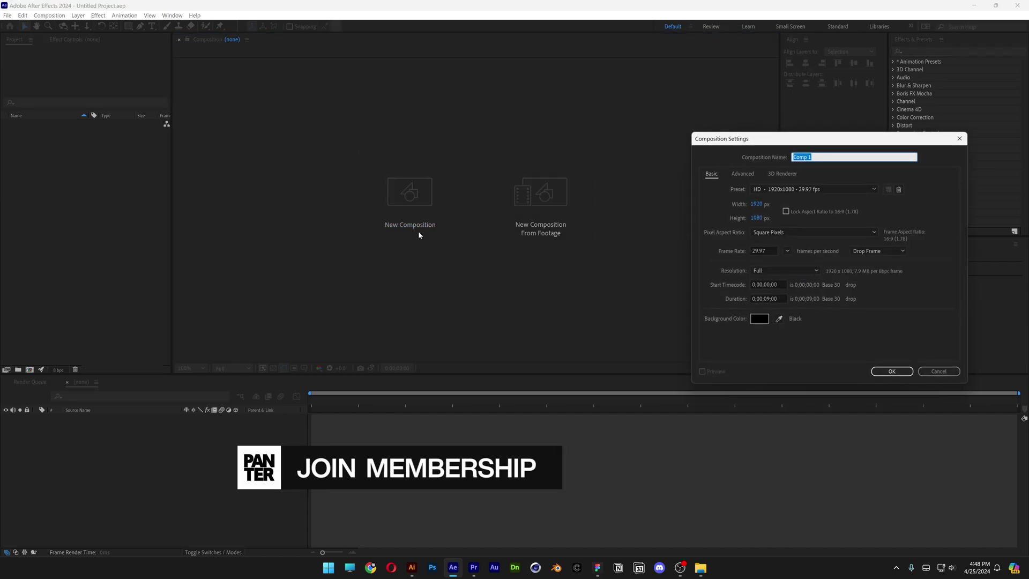
pyautogui.click(819, 189)
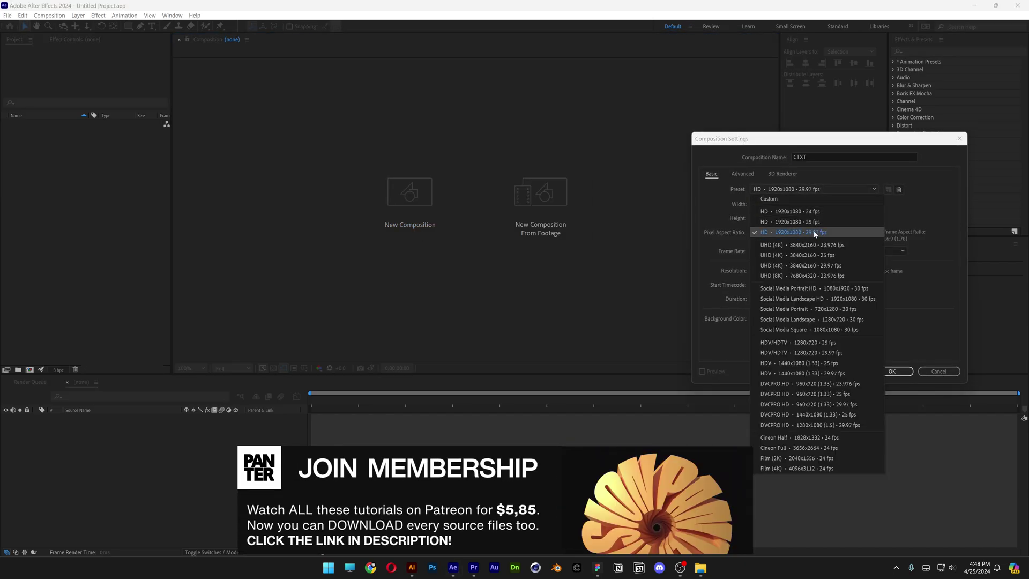
pyautogui.click(793, 232)
pyautogui.moveTo(778, 299); pyautogui.dragTo(765, 299)
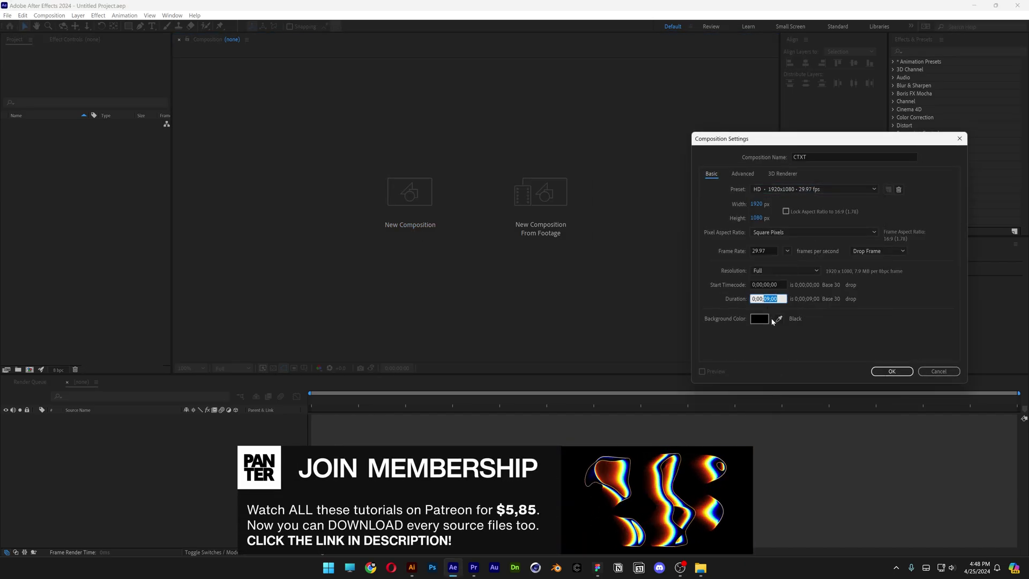
pyautogui.click(892, 372)
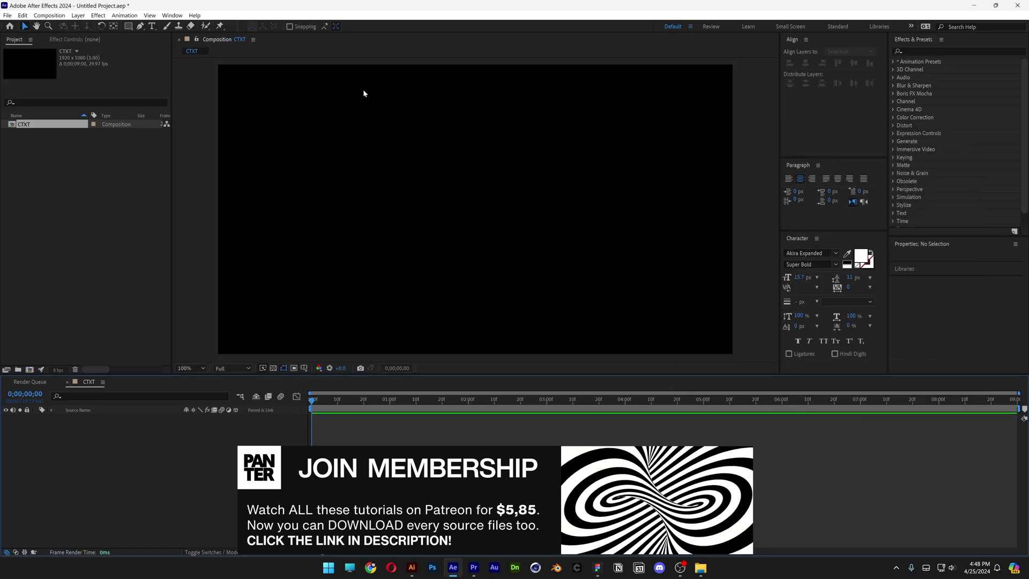
# Step: Add a text layer reading 'PAN TER' on the canvas
pyautogui.hotkey('ctrl', 't')
pyautogui.click(405, 174)
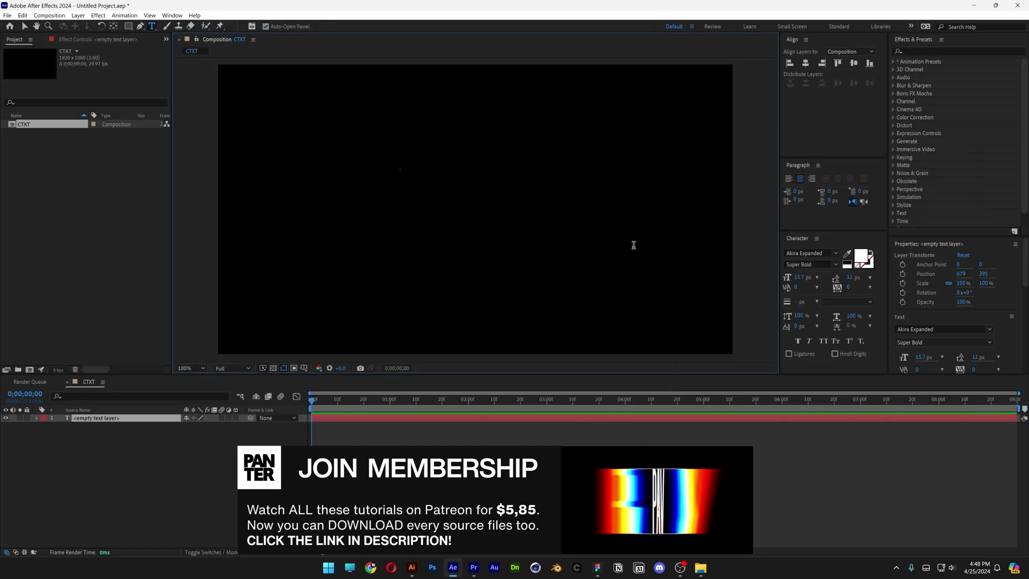
pyautogui.write('PAN TER')
pyautogui.hotkey('ctrl', 'Return')
# Step: Scale the text to 1970% and centre it horizontally and vertically, keeping Akira Expanded
pyautogui.press('v')
pyautogui.press('s')
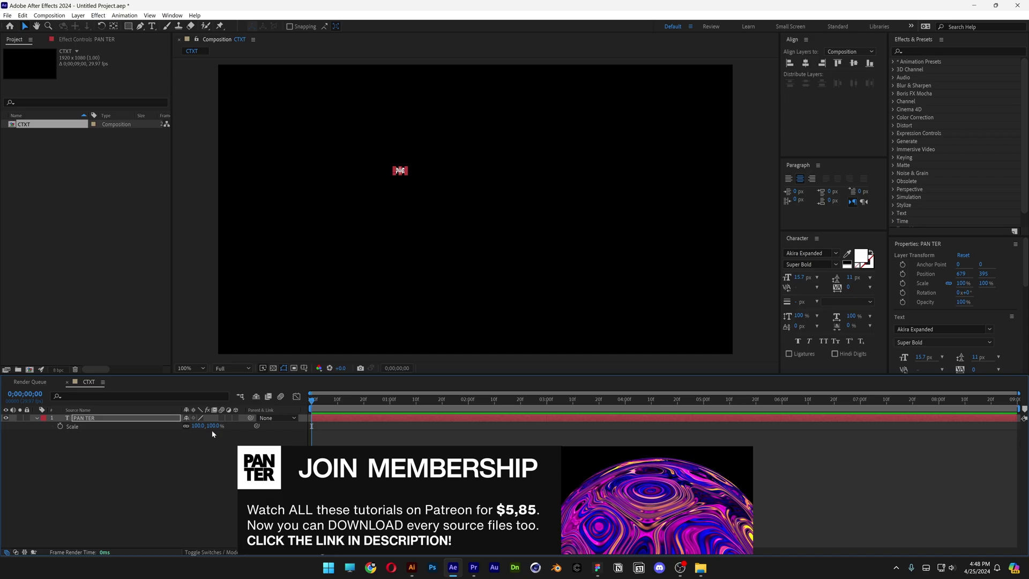
pyautogui.click(198, 426)
pyautogui.write('1970')
pyautogui.press('Return')
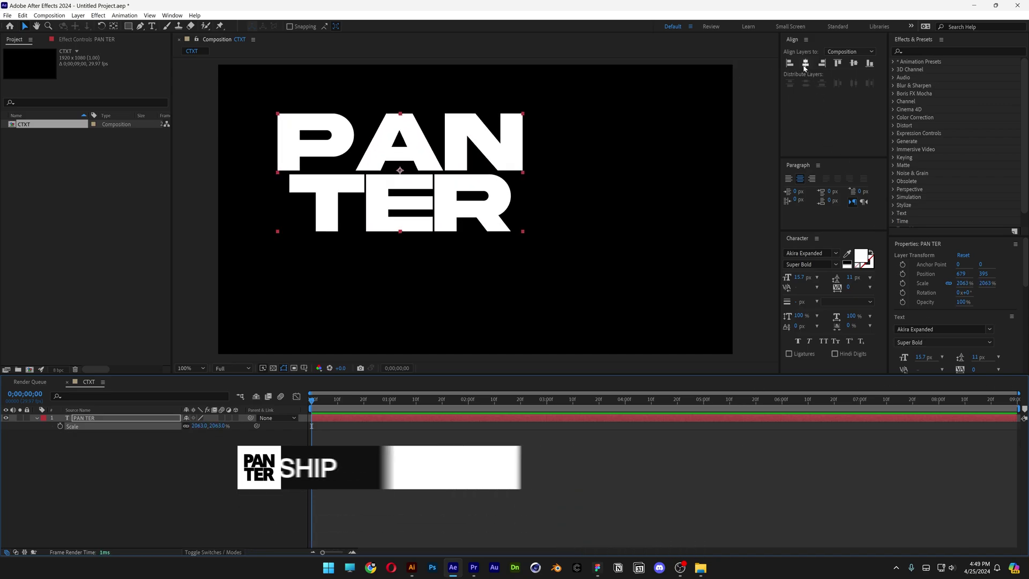
pyautogui.click(806, 63)
pyautogui.click(854, 63)
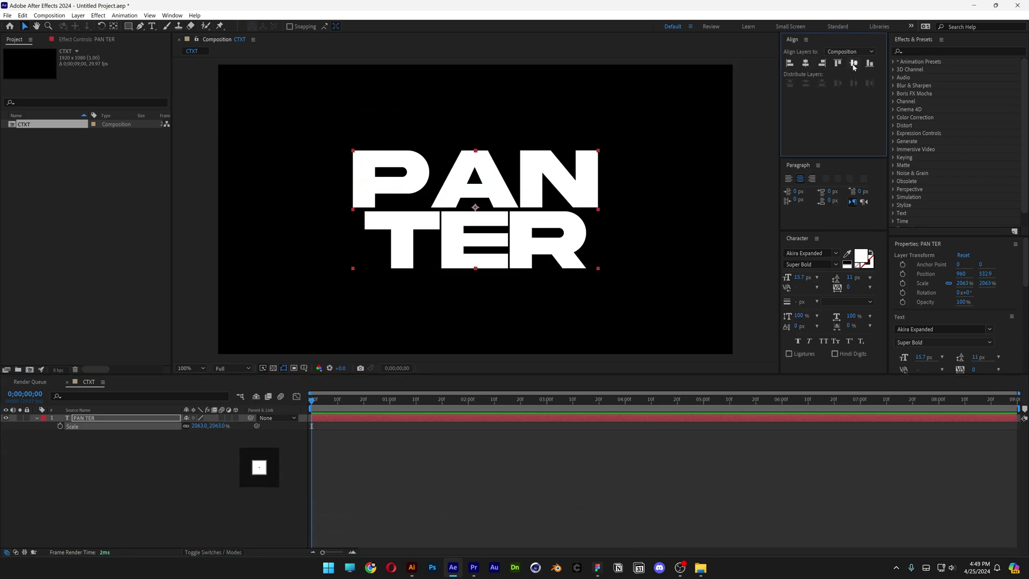
pyautogui.click(814, 253)
pyautogui.click(849, 242)
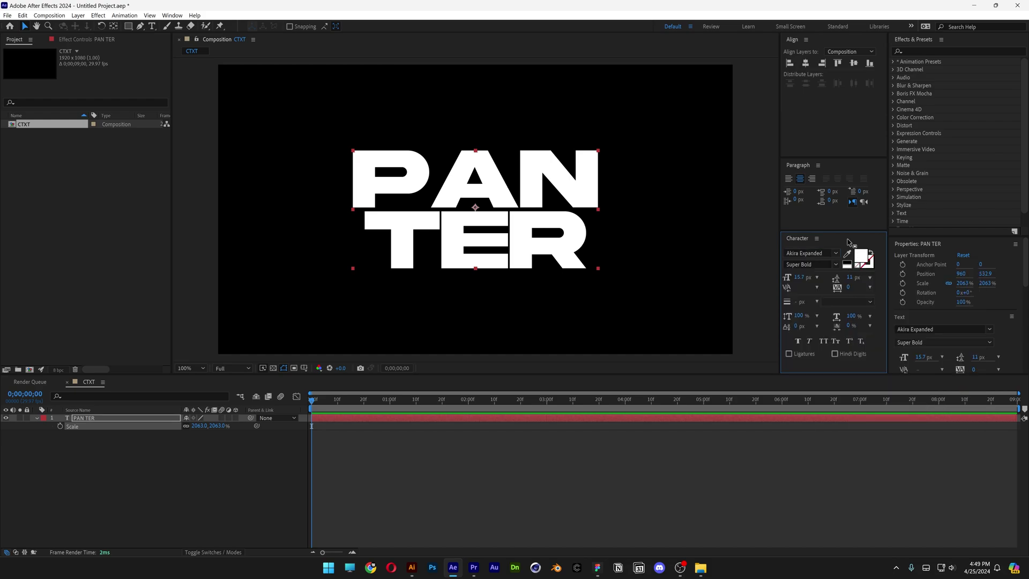
# Step: Make PAN TER a 3D layer, set Extrusion Depth to 60, and zoom the viewer to 200%
pyautogui.click(236, 418)
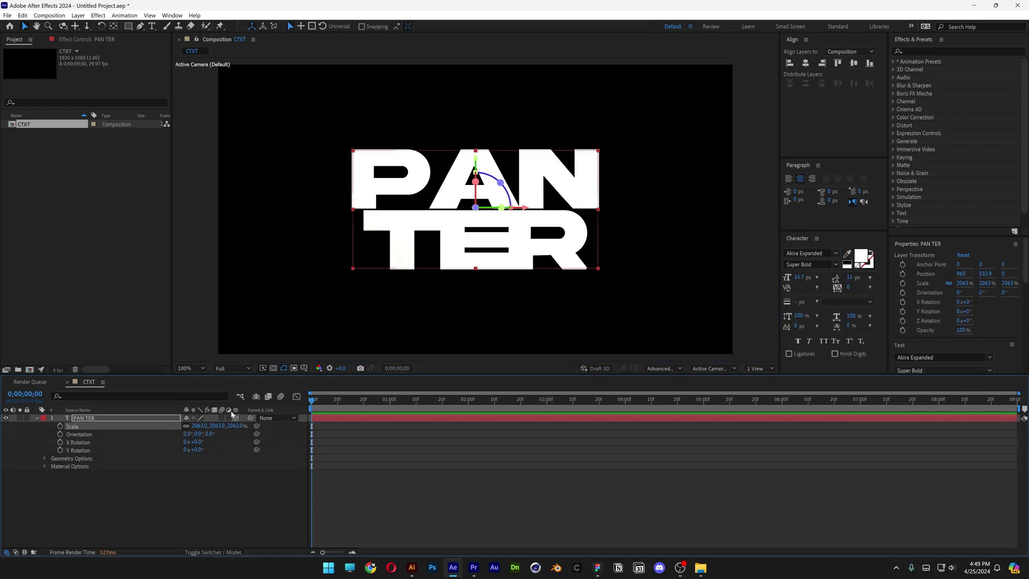
pyautogui.click(214, 553)
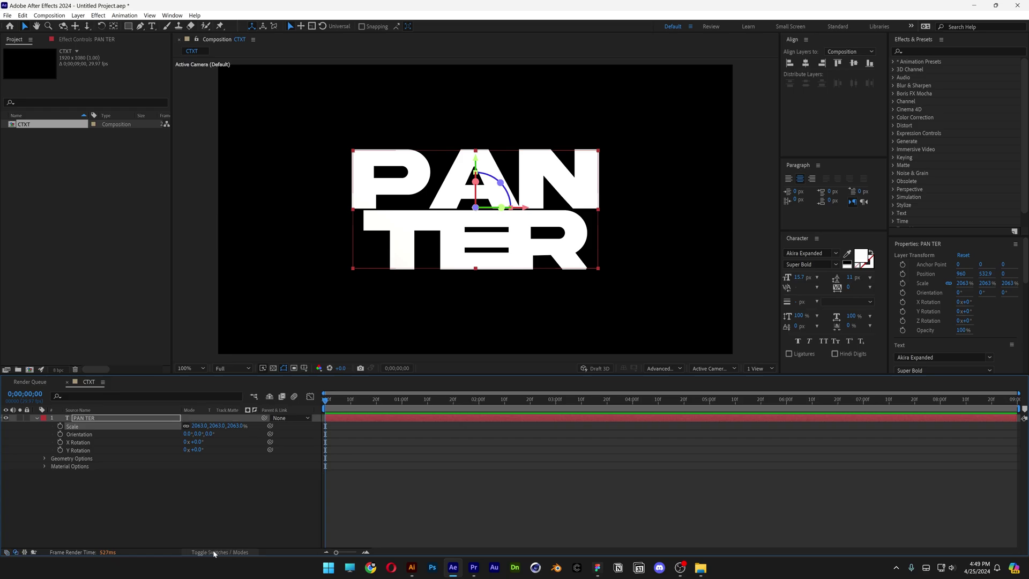
pyautogui.click(214, 552)
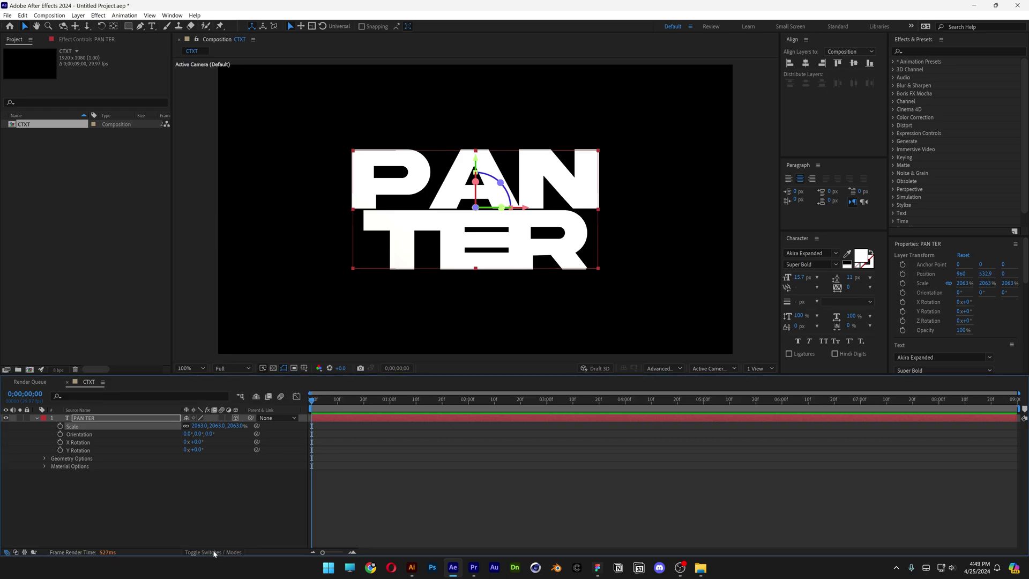
pyautogui.click(45, 459)
pyautogui.click(85, 491)
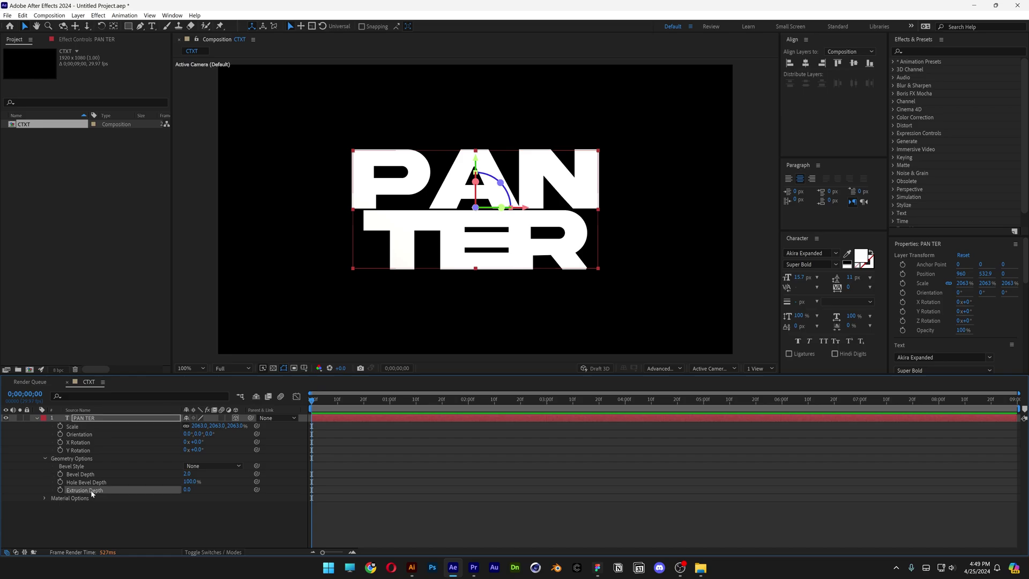
pyautogui.moveTo(186, 490); pyautogui.dragTo(212, 489)
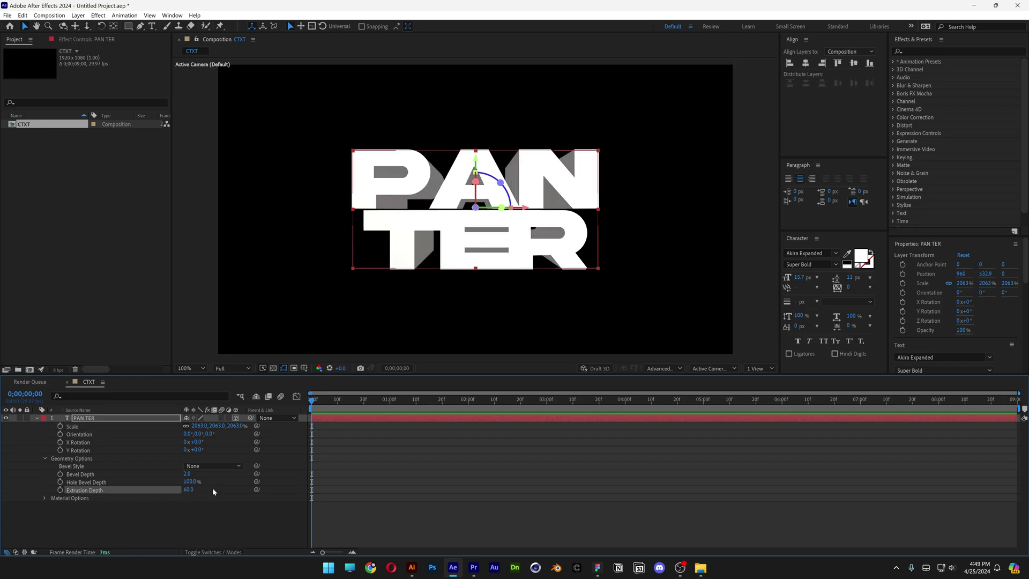
pyautogui.press('.')
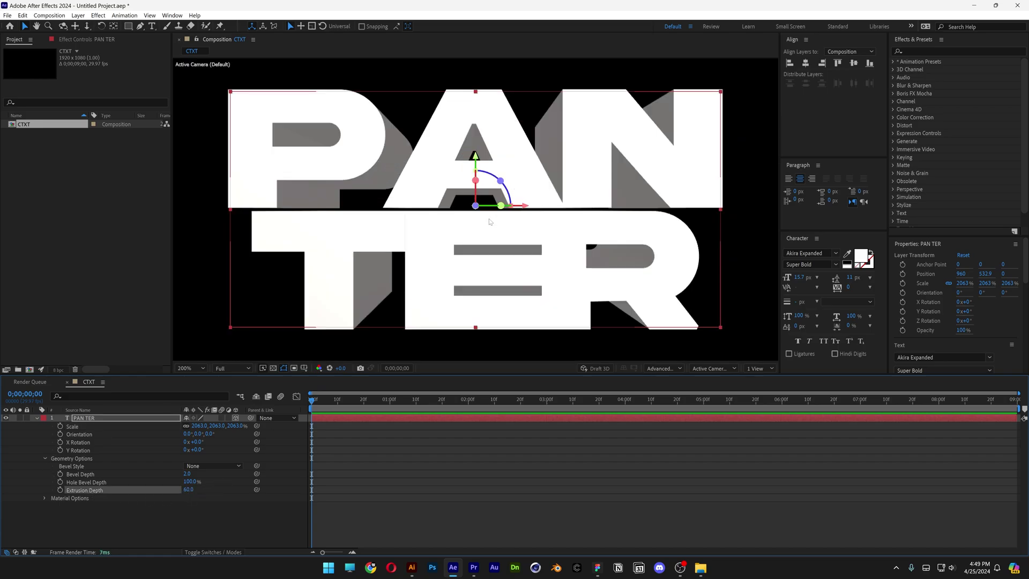
# Step: Kern PAN TER: widen the T–E and E–R gaps and tighten P–A
pyautogui.doubleClick(406, 235)
pyautogui.click(406, 233)
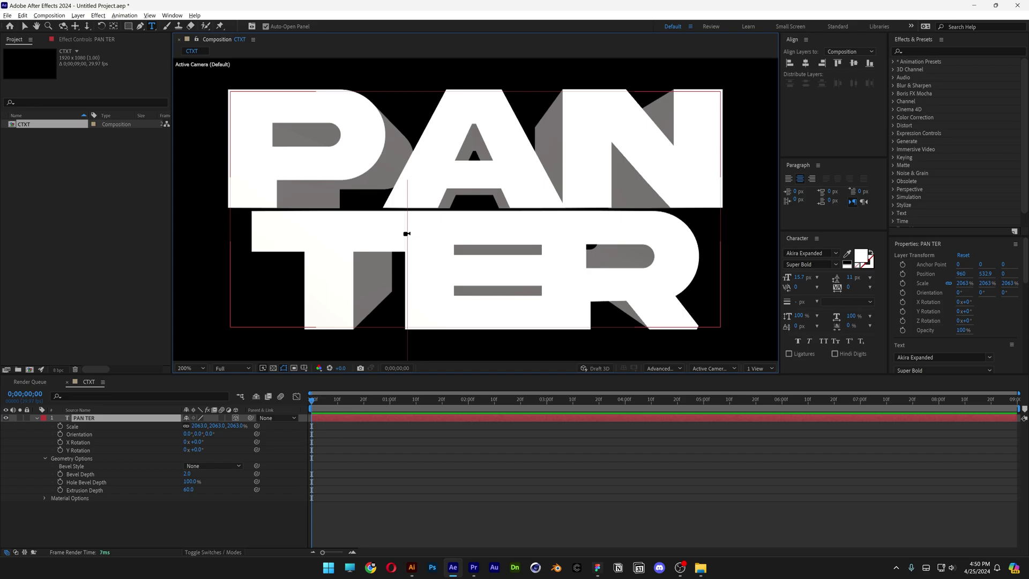
pyautogui.hotkey('alt', 'Right')
pyautogui.hotkey('alt', 'Right')
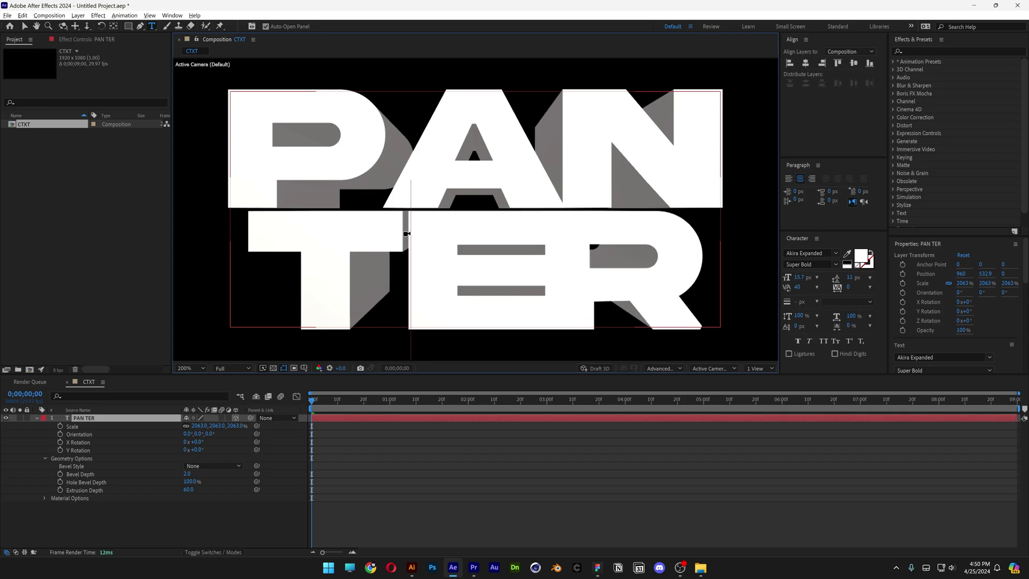
pyautogui.press('Right')
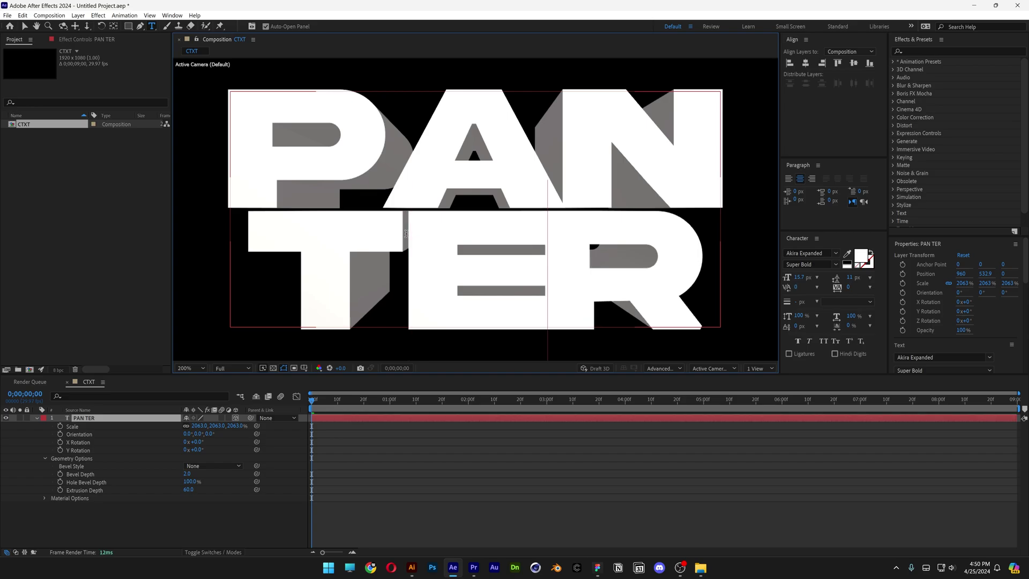
pyautogui.hotkey('alt', 'Right')
pyautogui.hotkey('alt', 'Right')
pyautogui.press('Up')
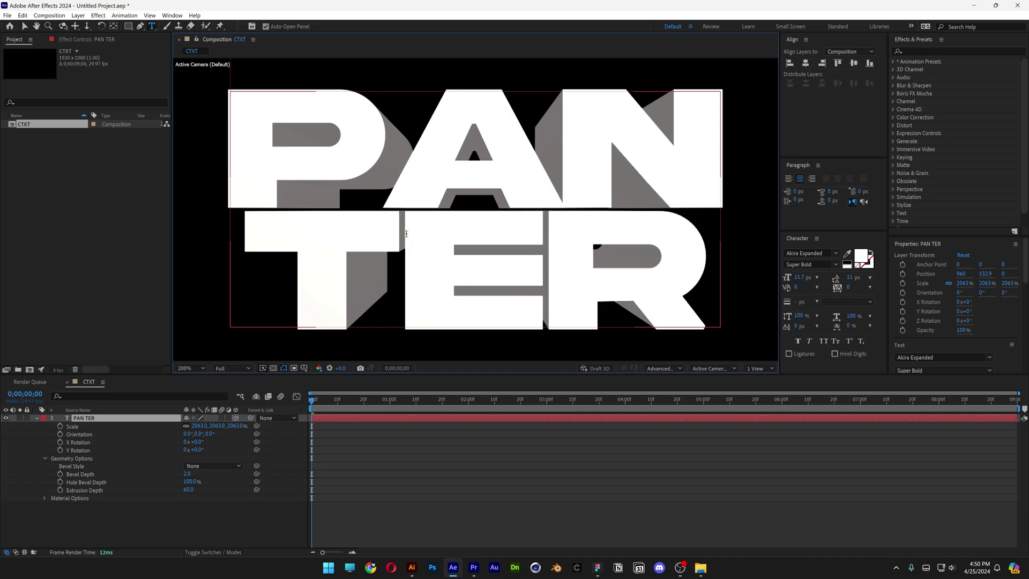
pyautogui.hotkey('alt', 'Left')
pyautogui.hotkey('alt', 'Left')
pyautogui.hotkey('alt', 'Left')
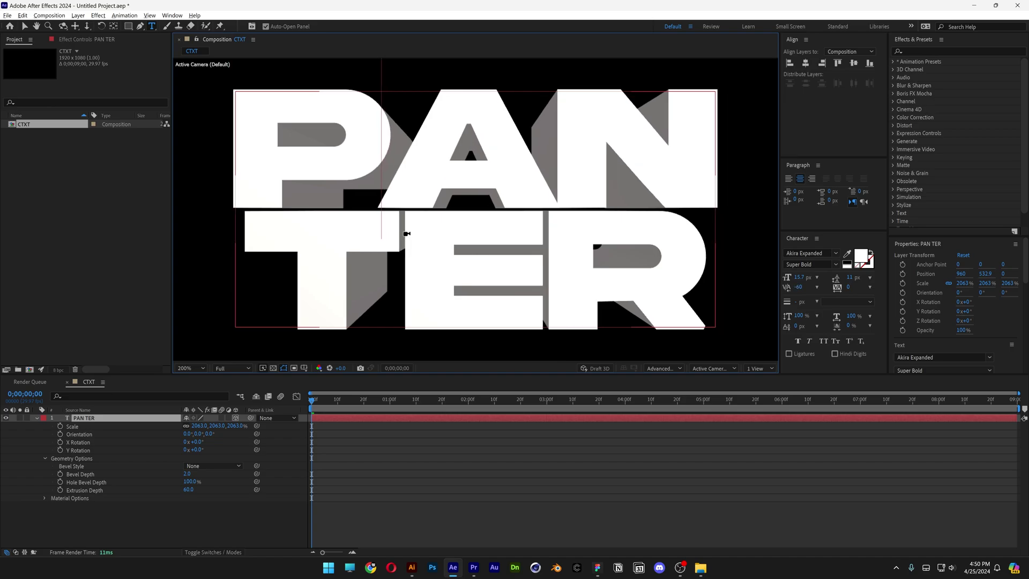
pyautogui.press('Escape')
# Step: Add a Side Color animator to PAN TER and set the side colour to black (000000)
pyautogui.press('v')
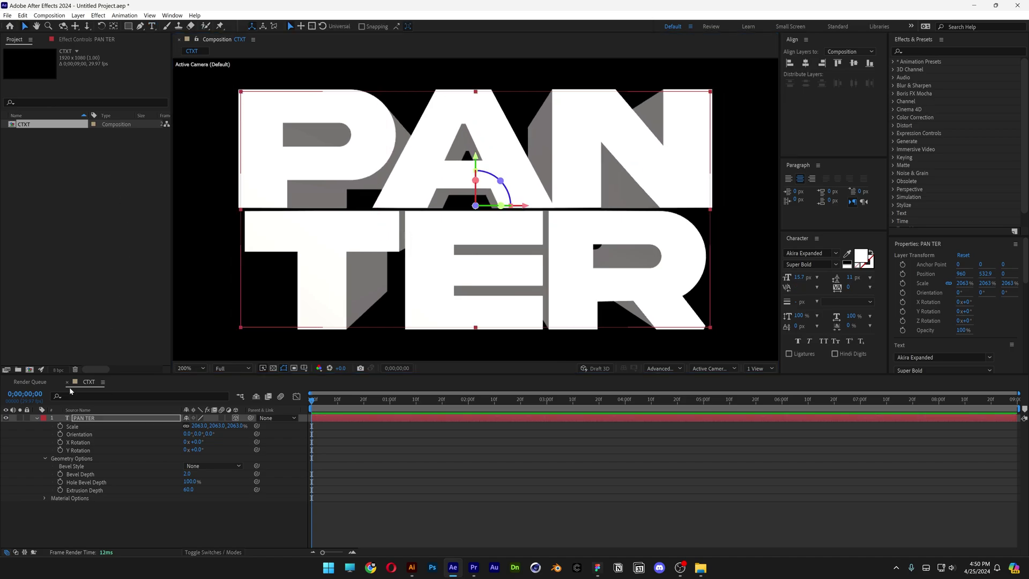
pyautogui.click(37, 419)
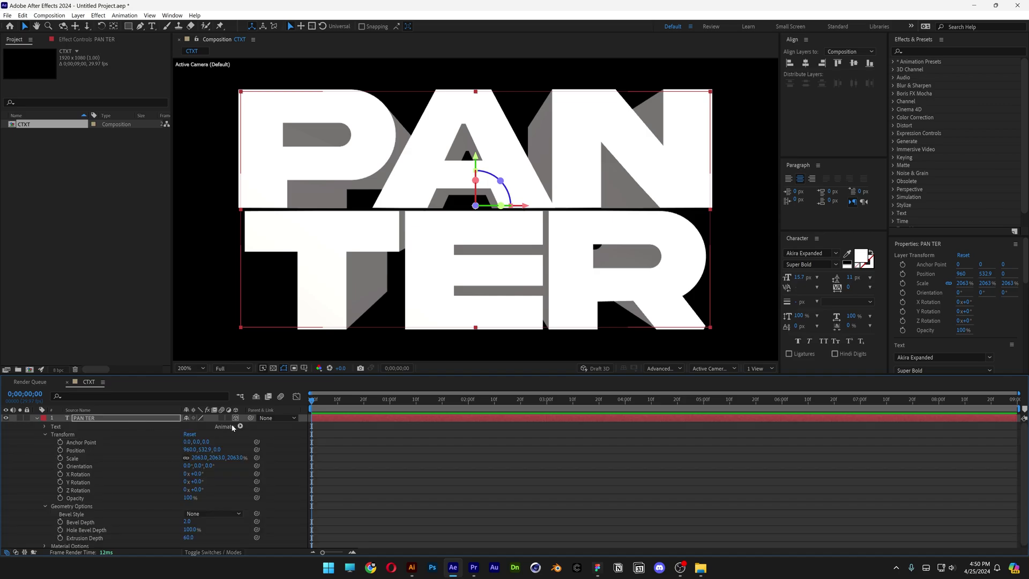
pyautogui.click(241, 428)
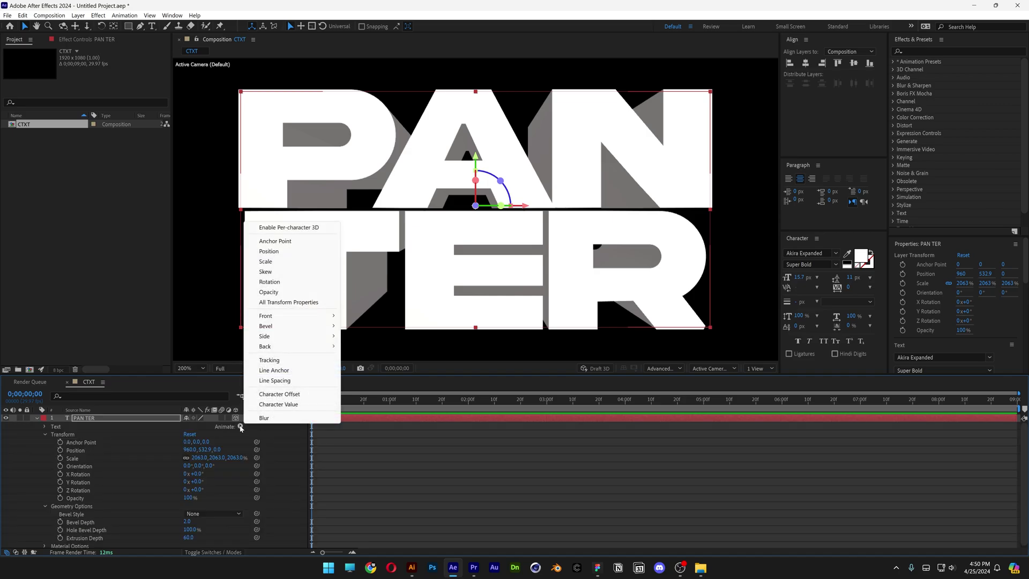
pyautogui.moveTo(274, 339)
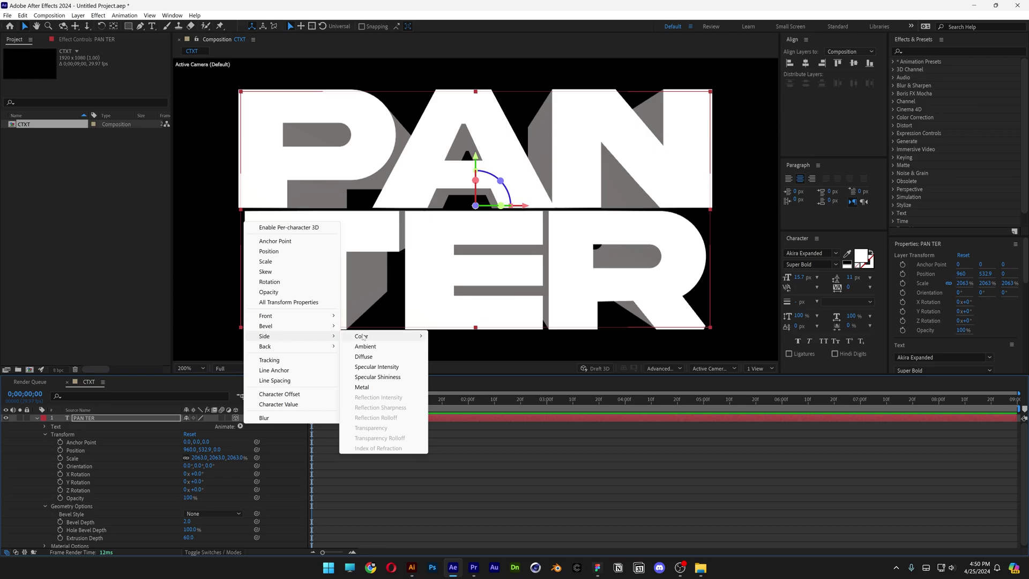
pyautogui.moveTo(366, 336)
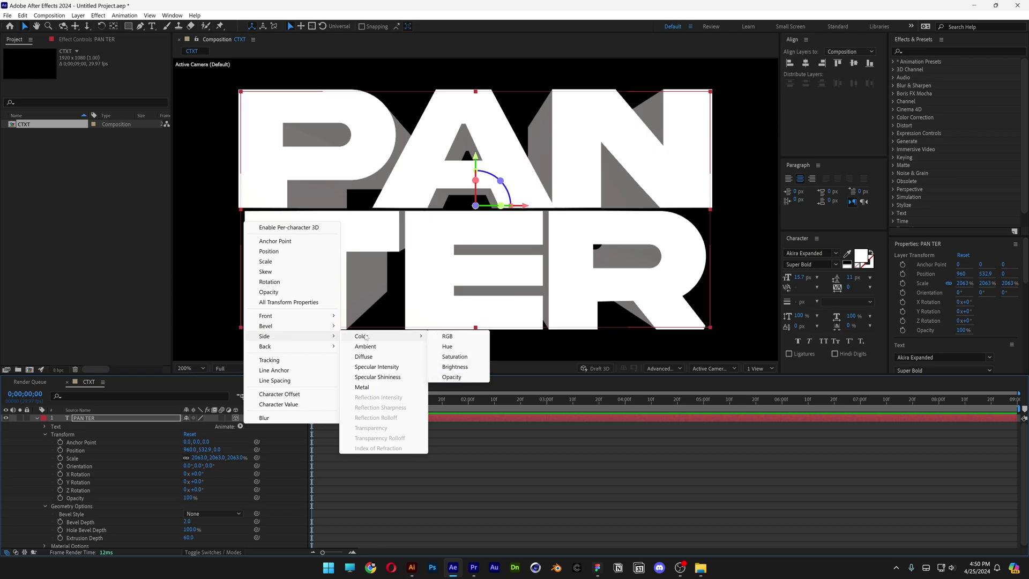
pyautogui.click(469, 340)
pyautogui.click(188, 474)
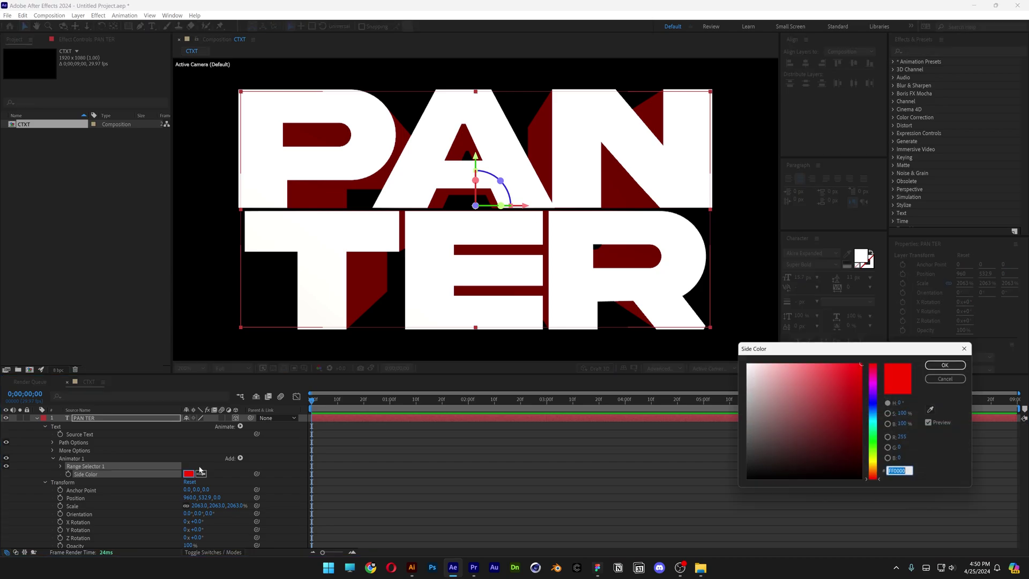
pyautogui.click(745, 480)
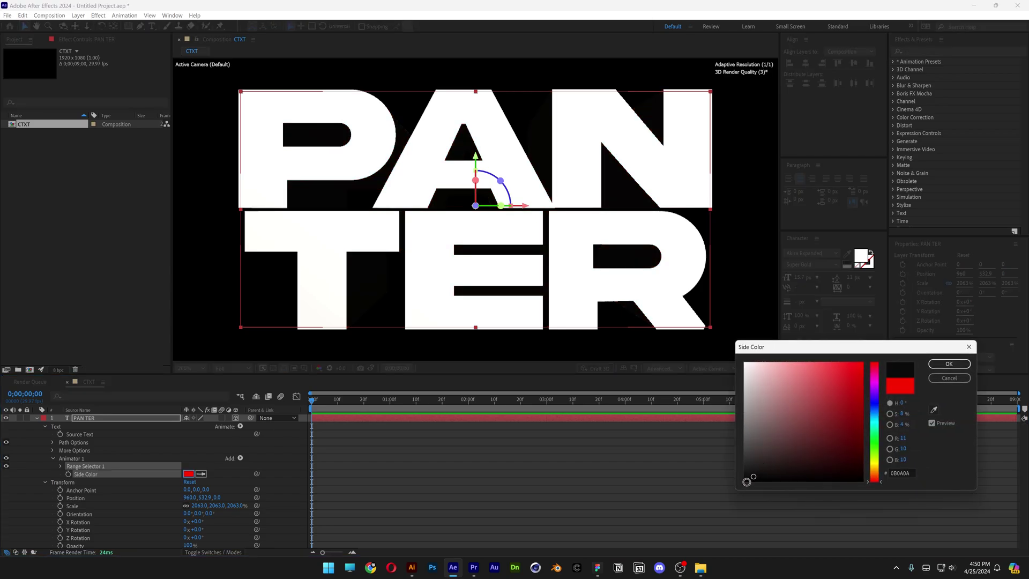
pyautogui.click(952, 365)
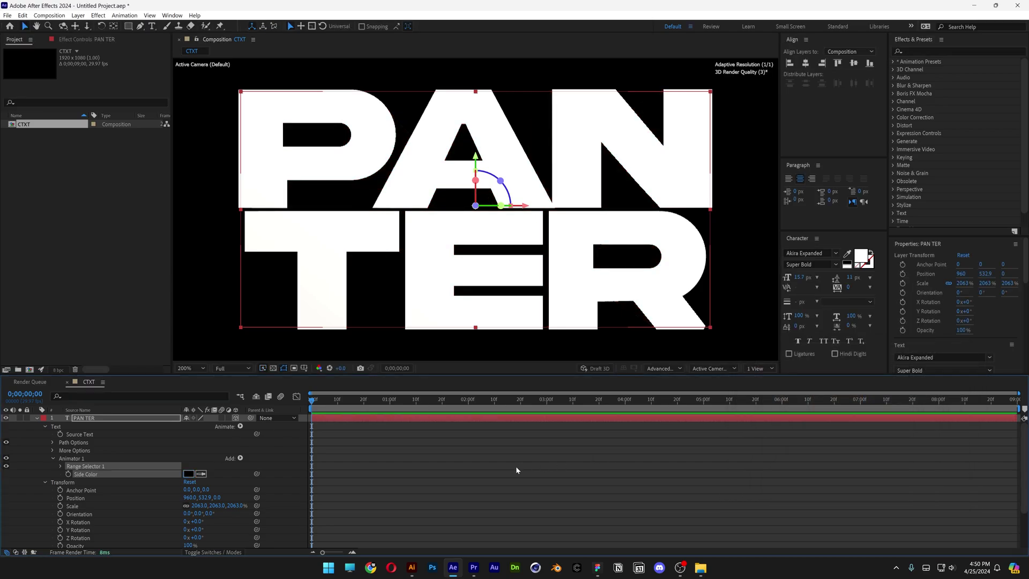
# Step: Show the transparency grid and add a Bevel Color animator property to the text
pyautogui.click(273, 369)
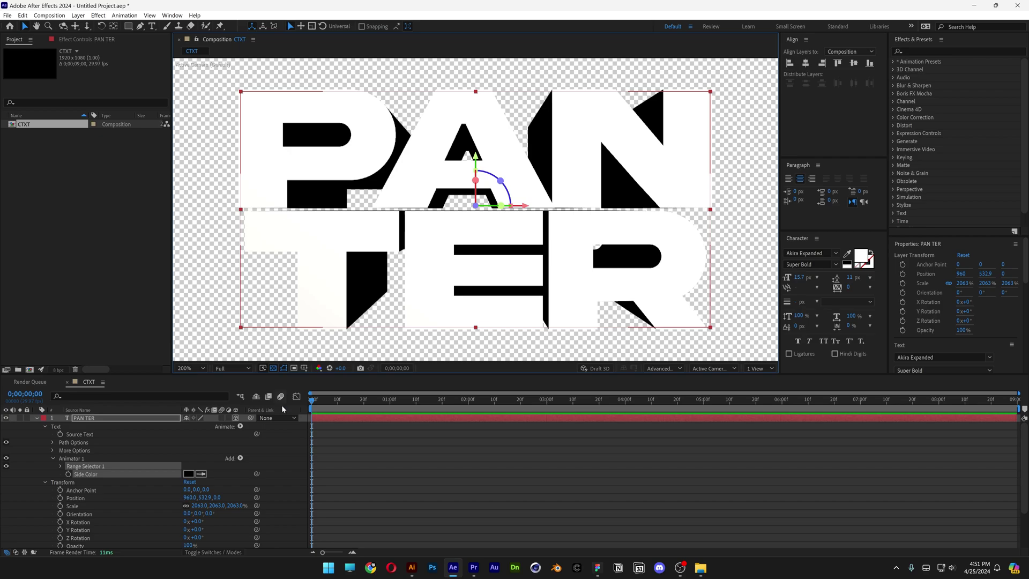
pyautogui.click(240, 426)
pyautogui.moveTo(279, 328)
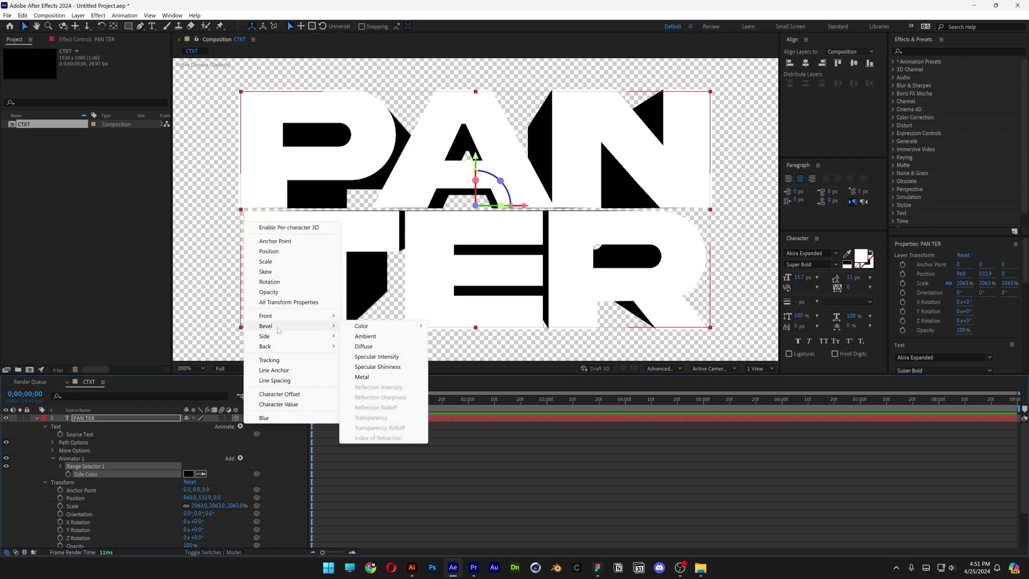
pyautogui.moveTo(386, 326)
pyautogui.click(466, 327)
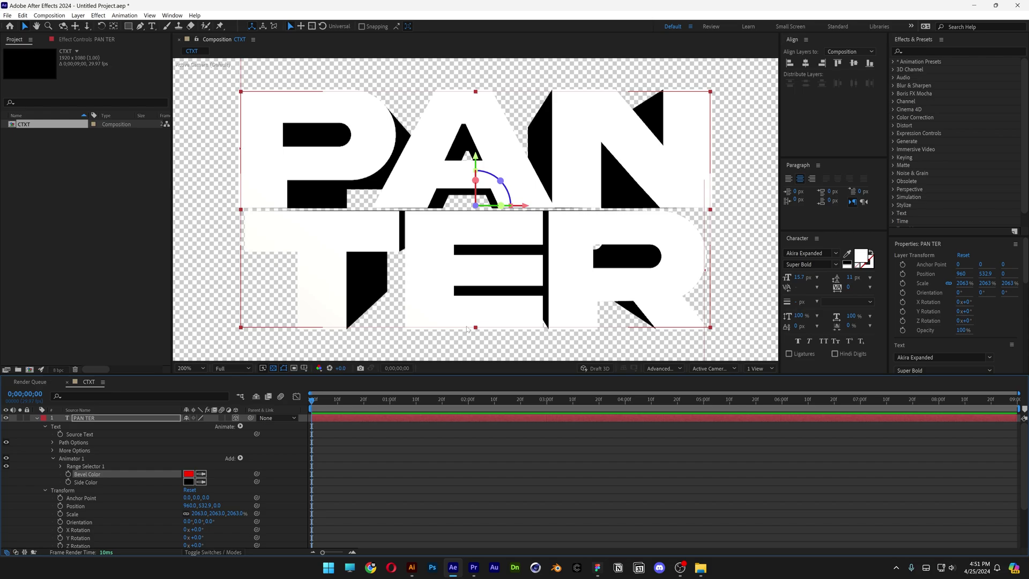
# Step: Set Bevel Style to Angular and the bevel depth to 5
pyautogui.scroll(-3, 215, 483)
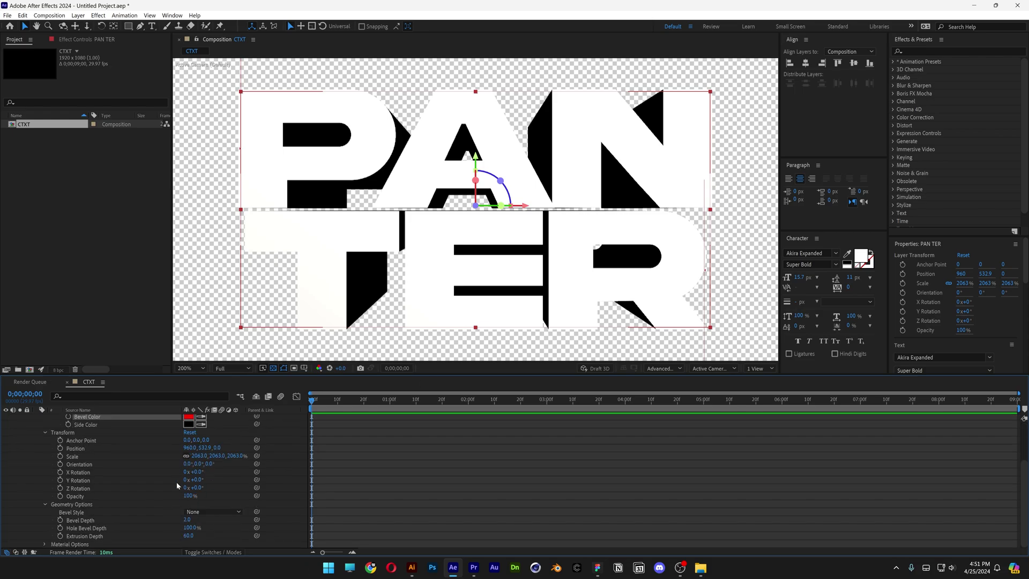
pyautogui.click(75, 512)
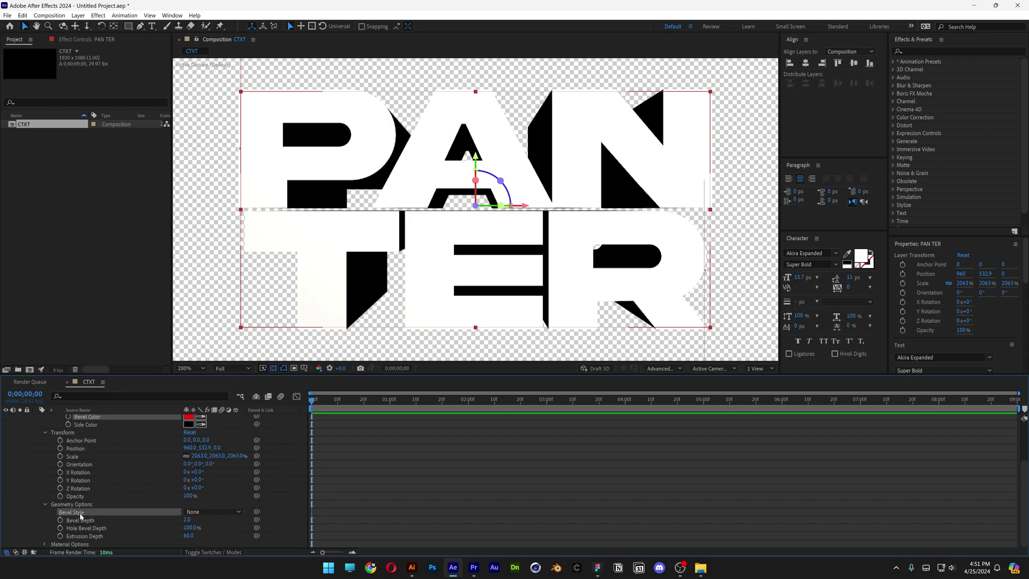
pyautogui.click(212, 512)
pyautogui.click(209, 482)
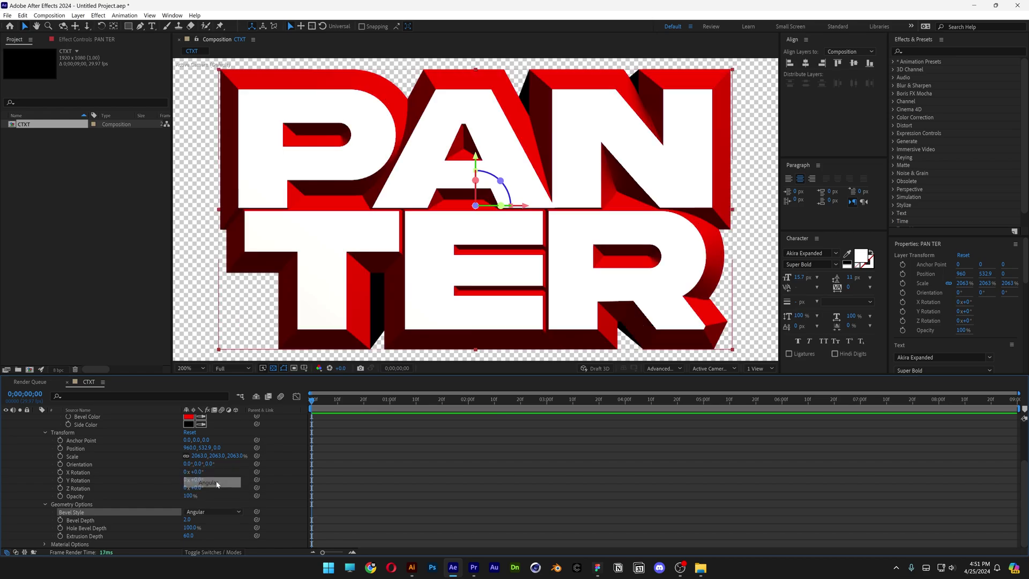
pyautogui.click(189, 520)
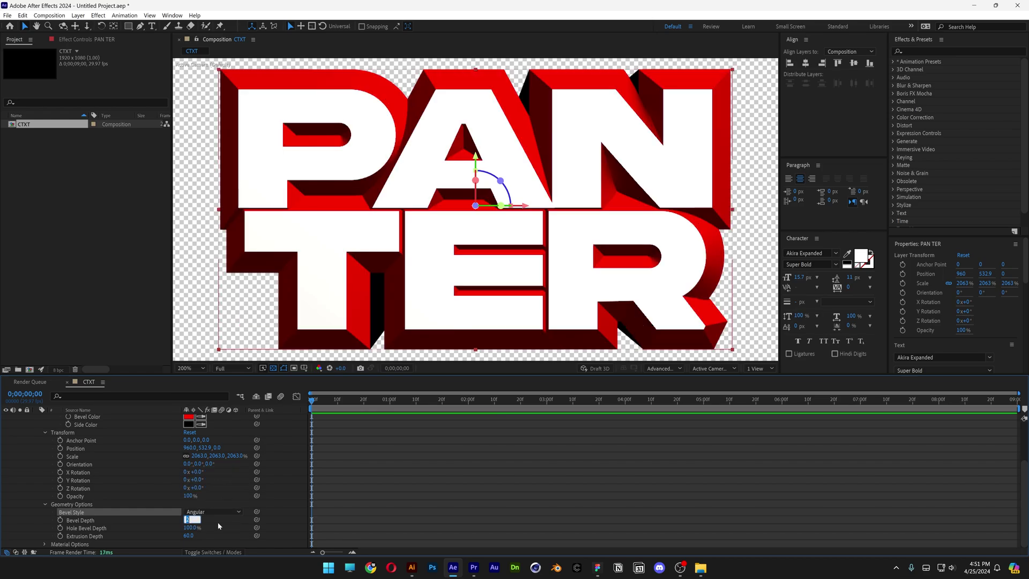
pyautogui.write('5')
pyautogui.press('Return')
# Step: Set the Bevel Color to black
pyautogui.scroll(3, 217, 522)
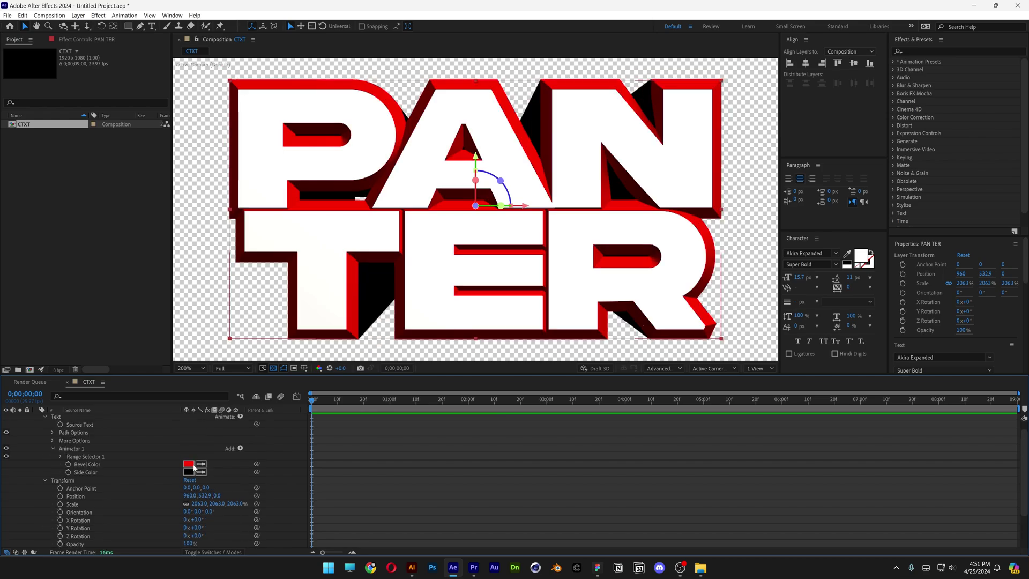
pyautogui.click(188, 464)
pyautogui.moveTo(761, 461); pyautogui.dragTo(715, 489)
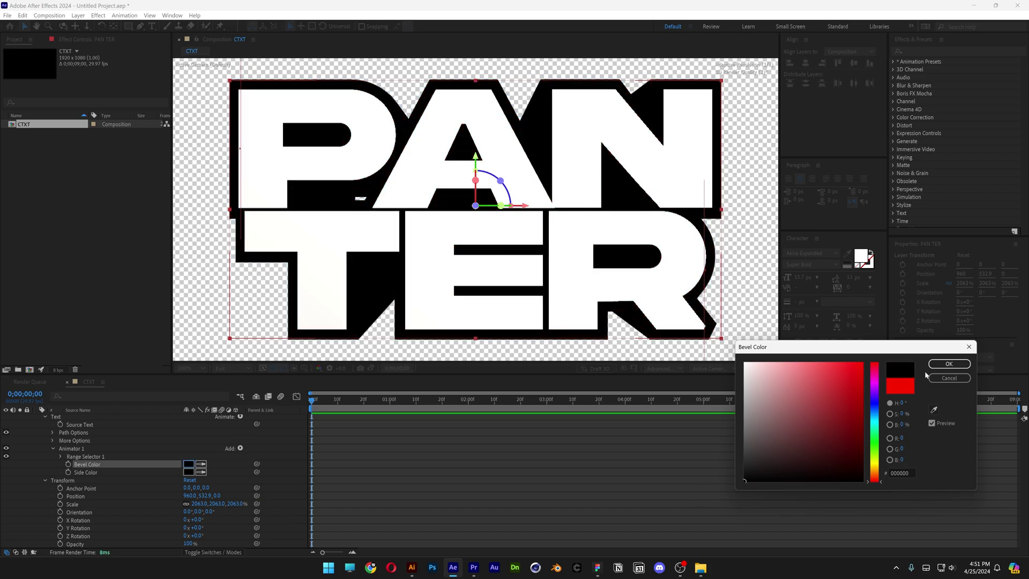
pyautogui.press('Return')
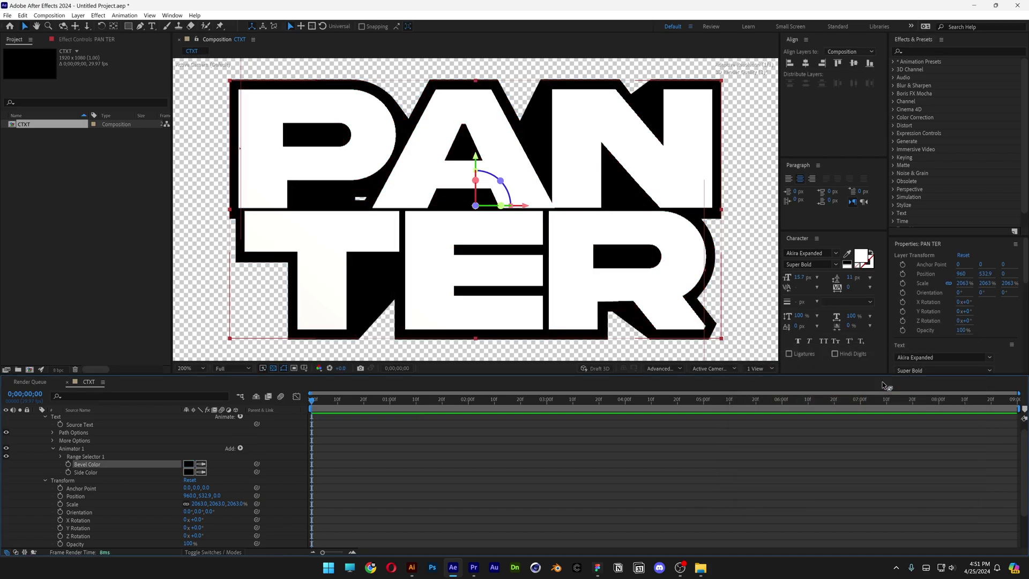
pyautogui.scroll(-3, 86, 474)
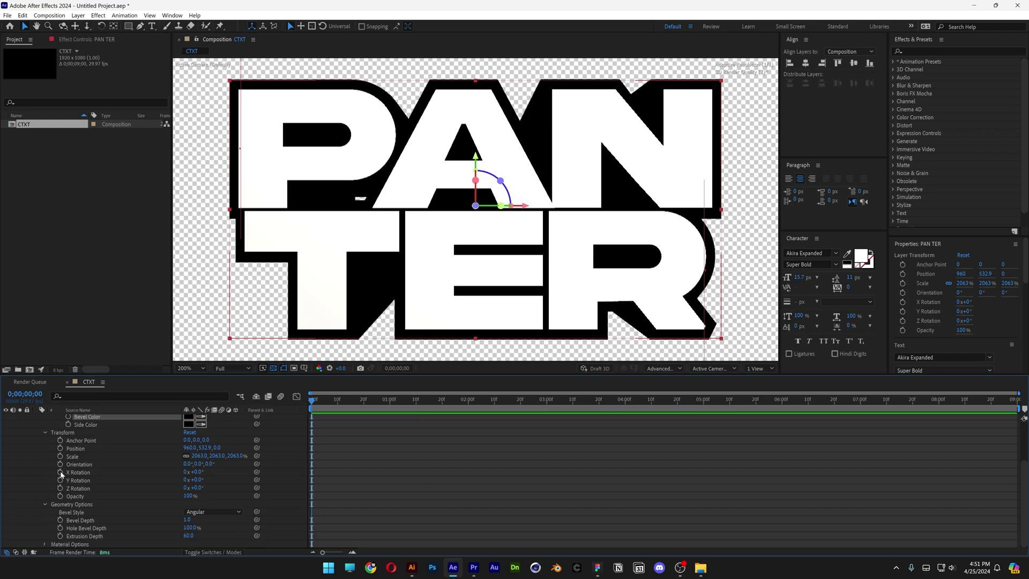
# Step: Keyframe X, Y and Z Rotation at 0 s, and tilt X Rotation to -15° at 3 s
pyautogui.click(60, 473)
pyautogui.click(60, 481)
pyautogui.click(60, 488)
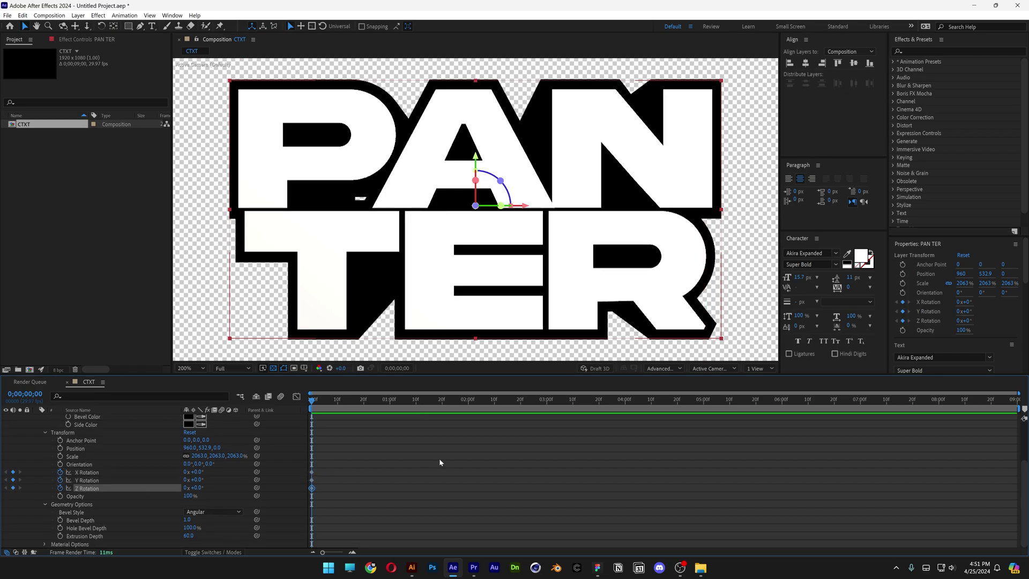
pyautogui.click(547, 401)
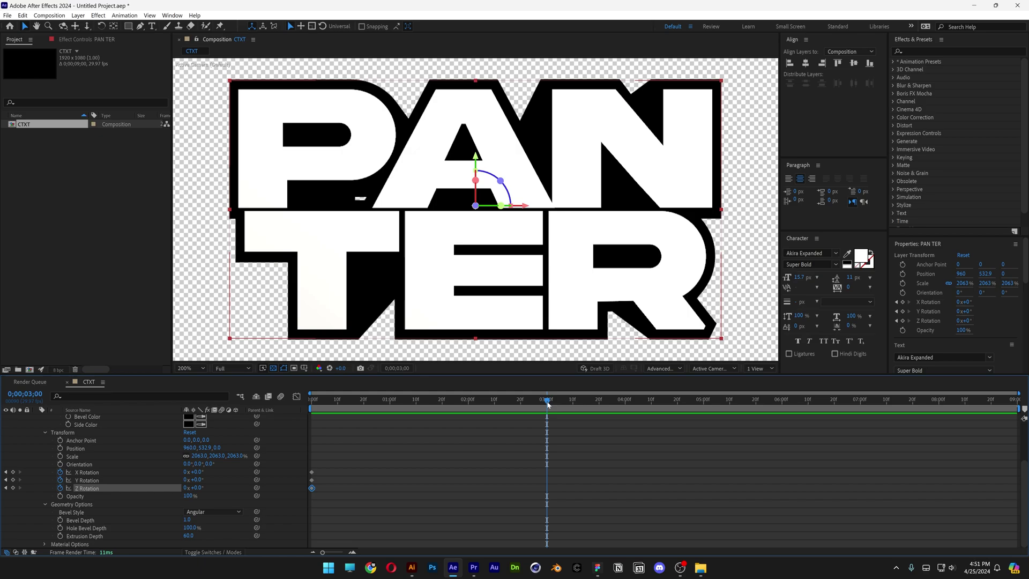
pyautogui.press(',')
pyautogui.click(160, 474)
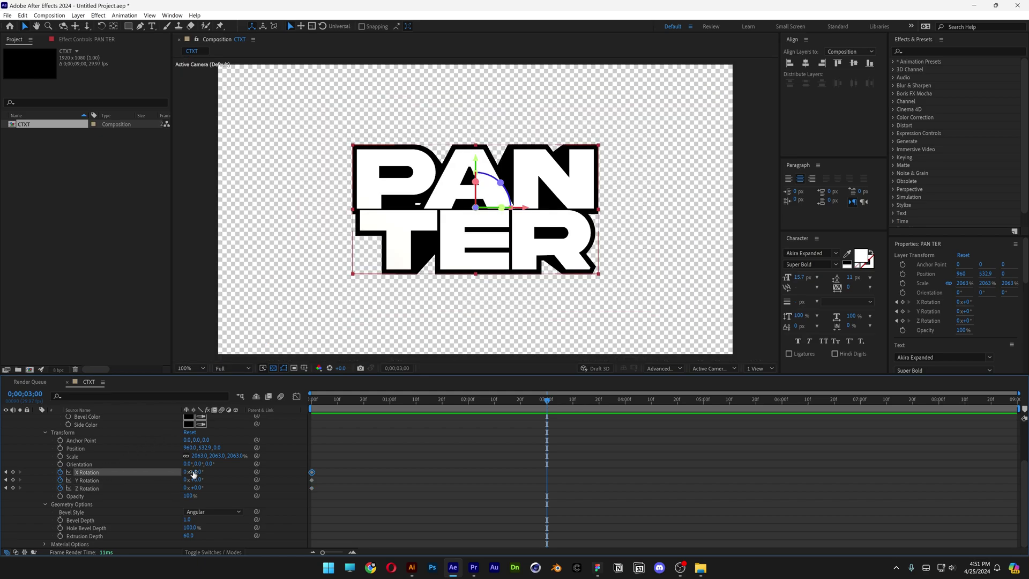
pyautogui.moveTo(202, 472)
pyautogui.mouseDown()
pyautogui.moveTo(215, 472)
pyautogui.moveTo(185, 480)
pyautogui.moveTo(198, 494)
pyautogui.moveTo(200, 473)
pyautogui.moveTo(218, 475)
pyautogui.mouseUp()
pyautogui.click(783, 407)
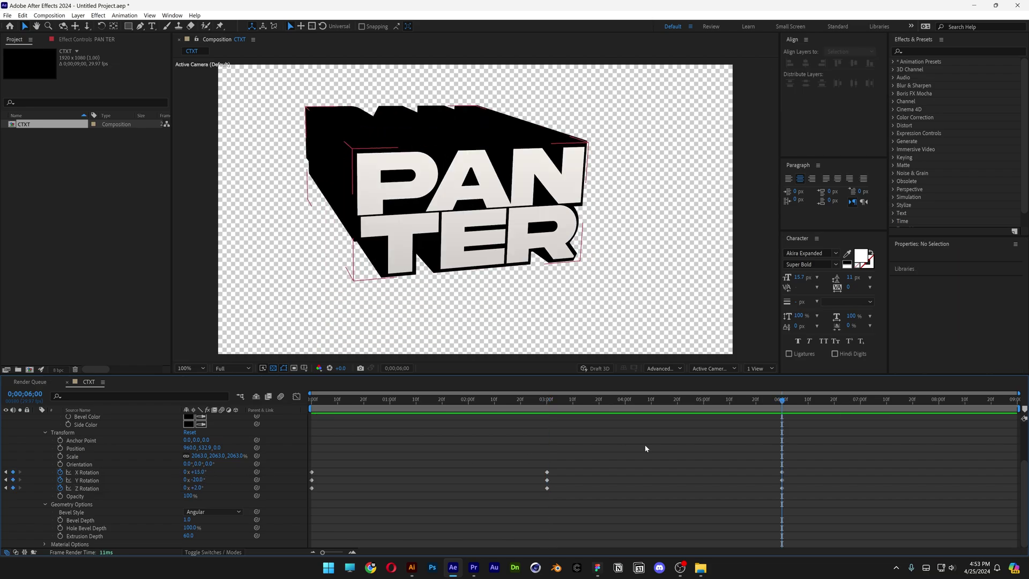
# Step: Apply Easy Ease to all rotation keyframes, then select the starting keyframes
pyautogui.moveTo(868, 447); pyautogui.dragTo(266, 506)
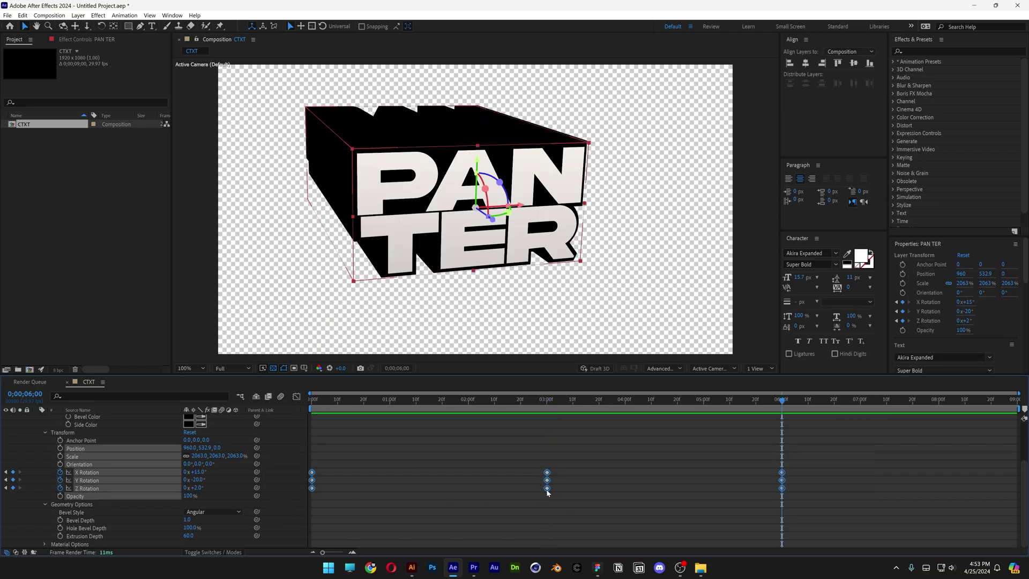
pyautogui.rightClick(548, 488)
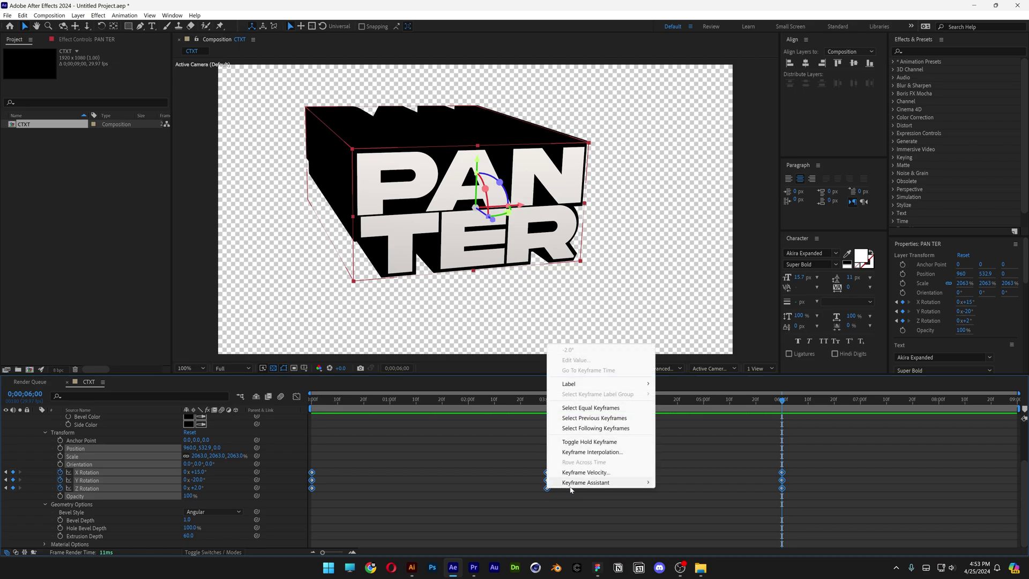
pyautogui.moveTo(576, 485)
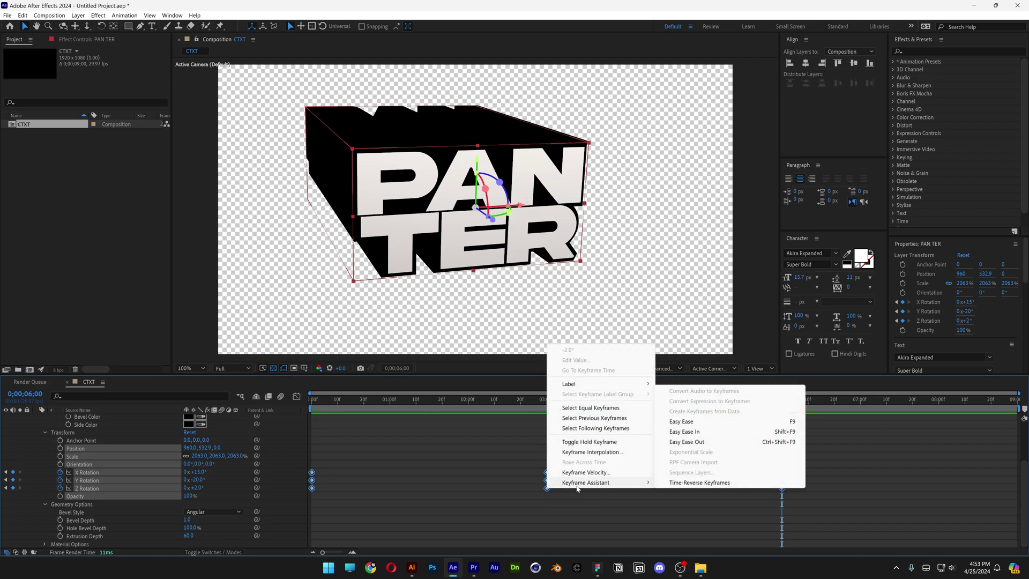
pyautogui.click(682, 422)
pyautogui.click(689, 458)
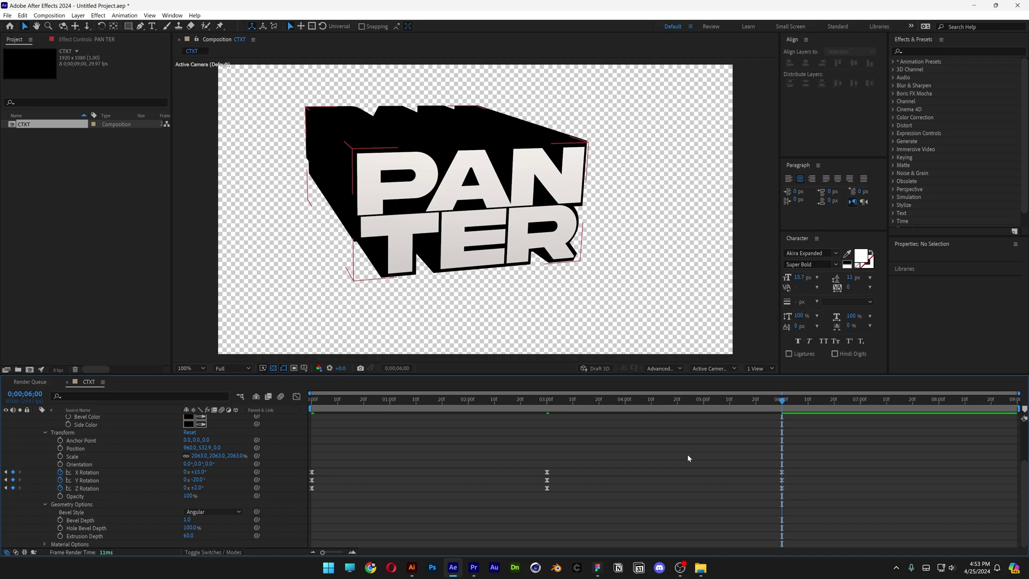
pyautogui.moveTo(345, 448); pyautogui.dragTo(295, 506)
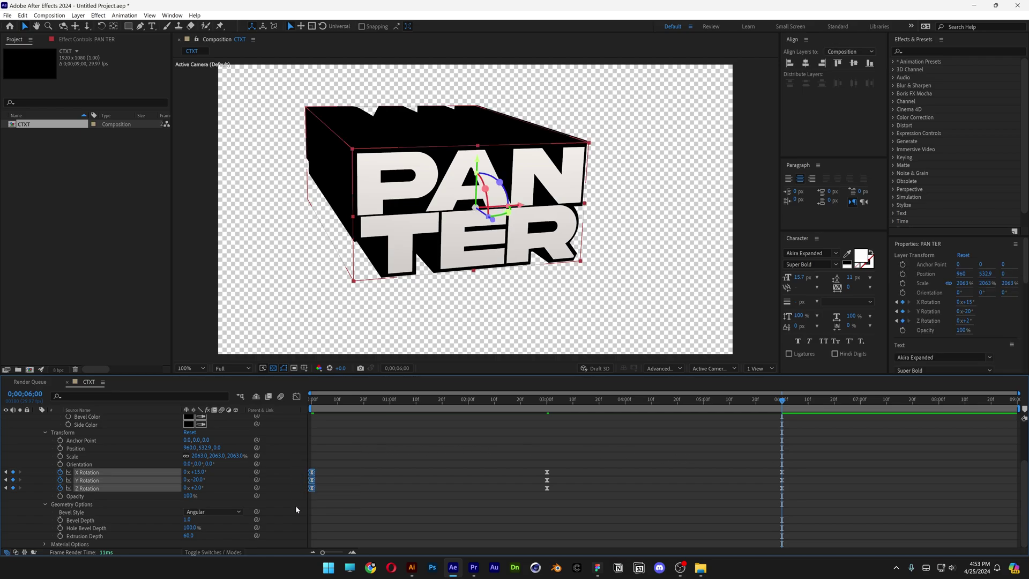
# Step: Paste the starting 0° rotation keyframes at 8;15 and drag them to the timeline end
pyautogui.moveTo(935, 404); pyautogui.dragTo(979, 404)
pyautogui.hotkey('ctrl', 'v')
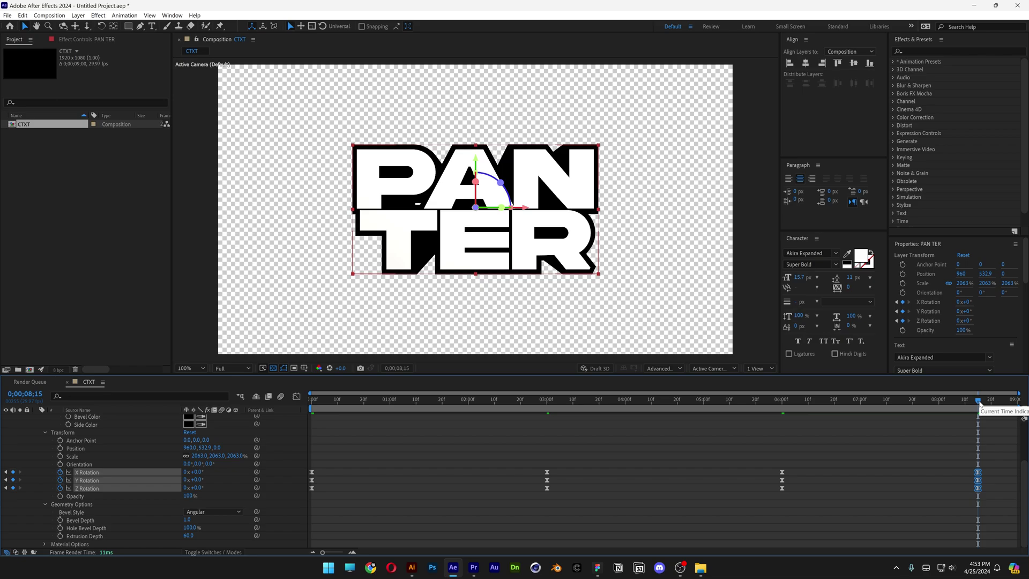
pyautogui.moveTo(978, 480); pyautogui.dragTo(1018, 482)
pyautogui.click(592, 429)
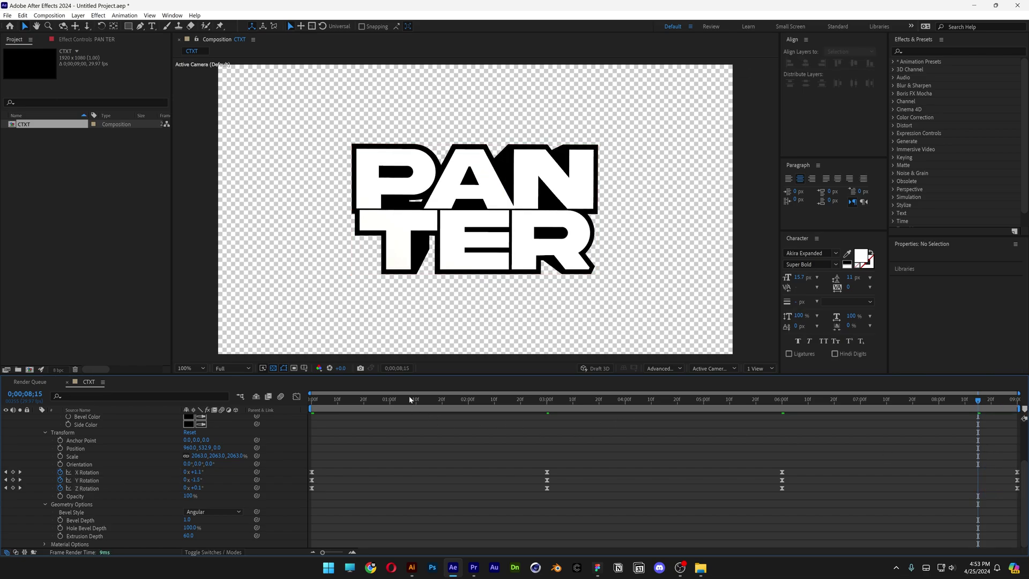
# Step: Preview the animation from the start, then select all rotation keyframes
pyautogui.press('Home')
pyautogui.press('space')
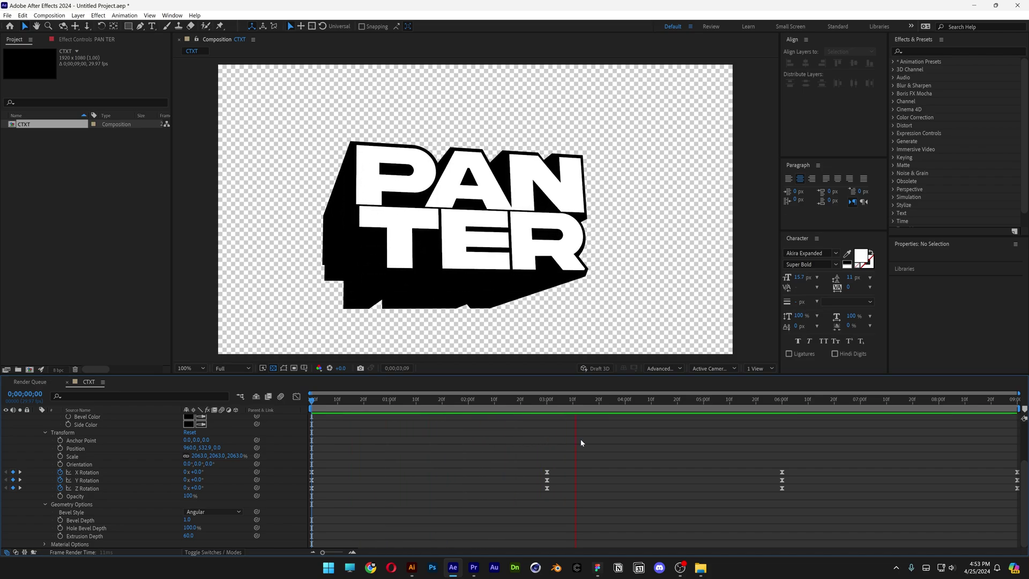
pyautogui.press('space')
pyautogui.moveTo(1018, 441); pyautogui.dragTo(304, 512)
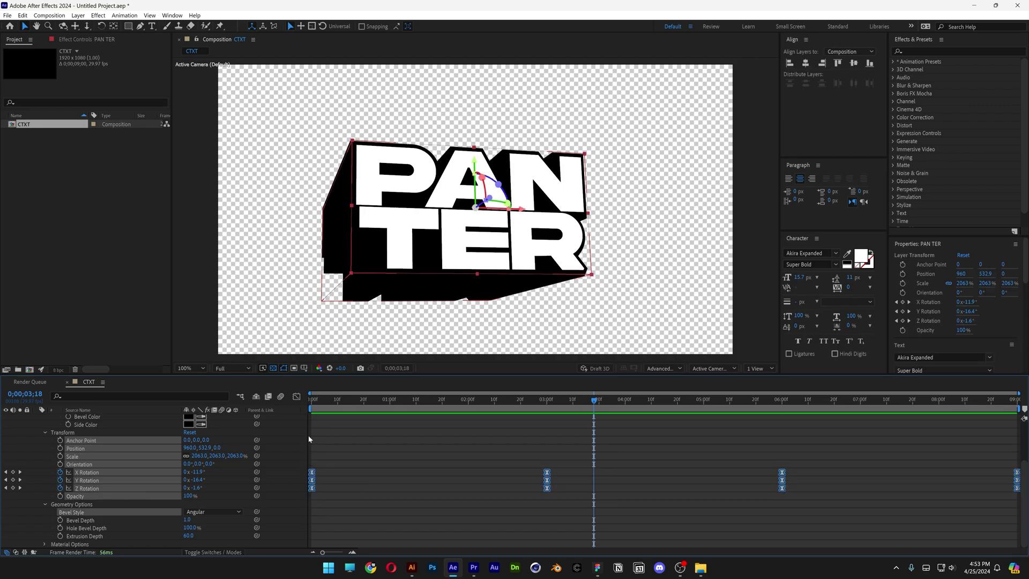
# Step: In the Graph Editor, drag the 3 s and 6 s keyframe handles to sharpen each wobble, then preview
pyautogui.click(296, 397)
pyautogui.moveTo(529, 474); pyautogui.dragTo(568, 503)
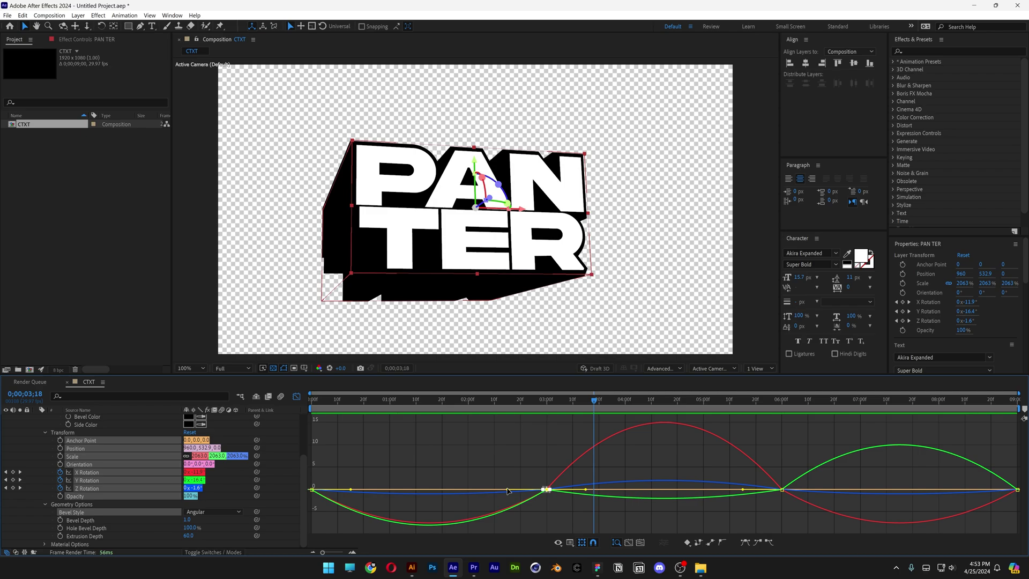
pyautogui.moveTo(509, 492); pyautogui.dragTo(424, 489)
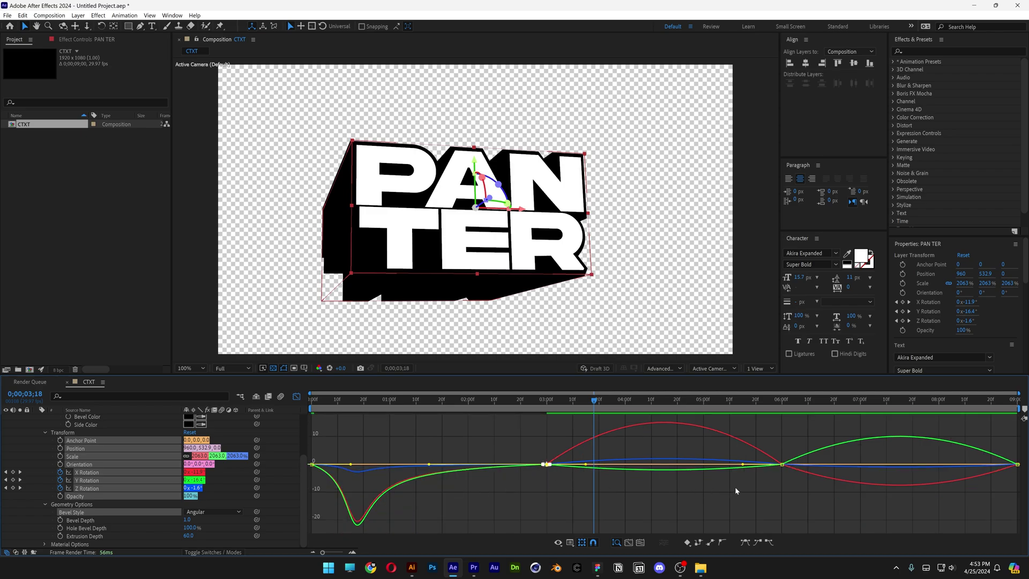
pyautogui.moveTo(736, 490); pyautogui.dragTo(595, 465)
pyautogui.moveTo(968, 456); pyautogui.dragTo(899, 489)
pyautogui.press('space')
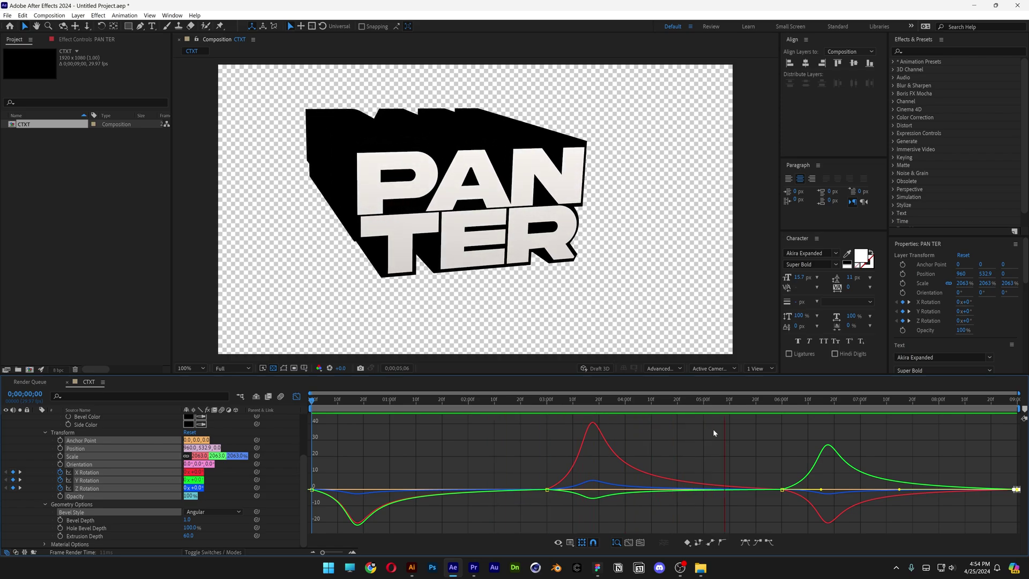
pyautogui.press('space')
pyautogui.scroll(3, 50, 427)
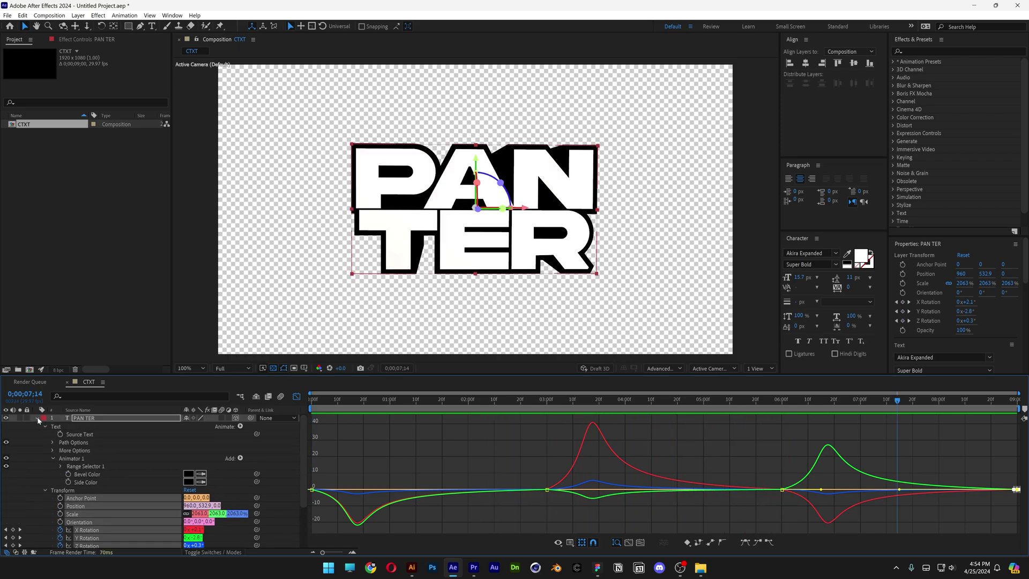
# Step: Duplicate the PAN TER text layer and select the lower copy
pyautogui.click(37, 418)
pyautogui.hotkey('ctrl', 'd')
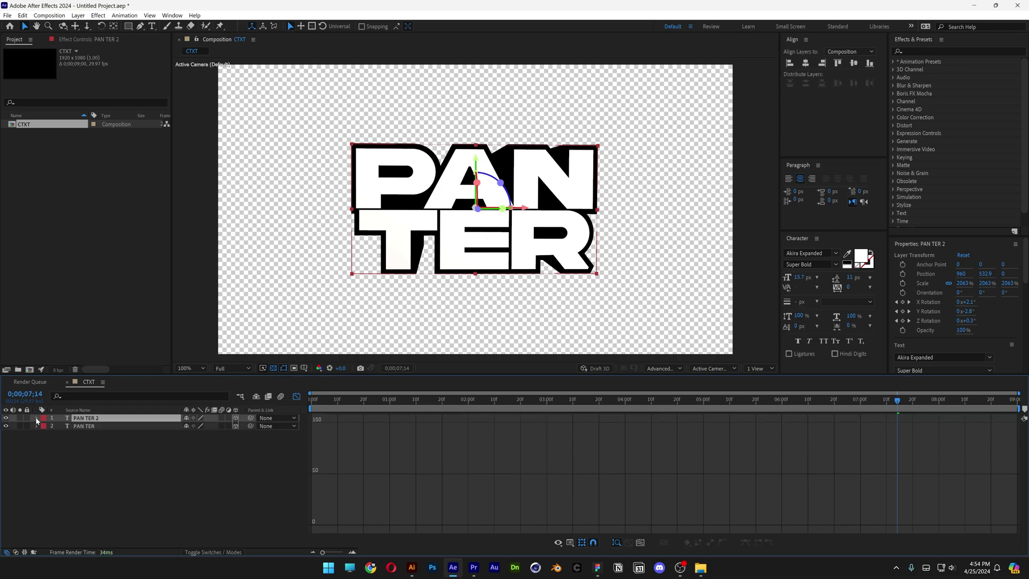
pyautogui.click(86, 427)
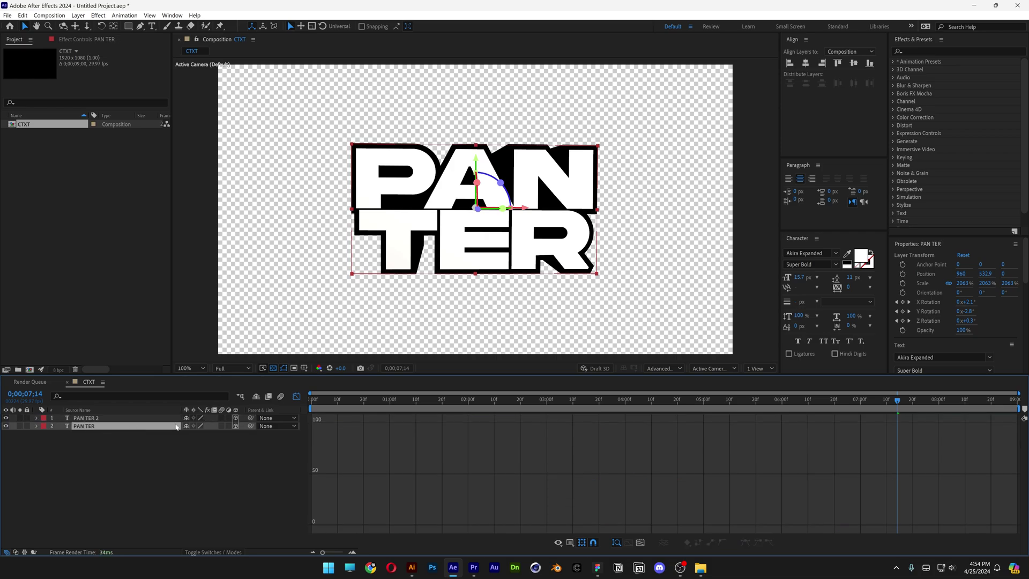
pyautogui.click(296, 398)
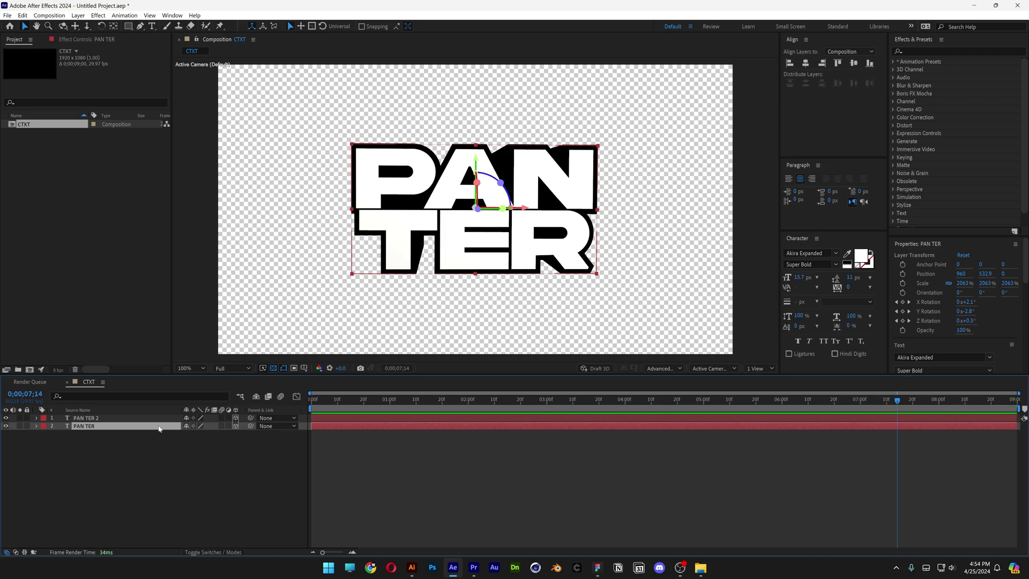
# Step: Set the lower PAN TER copy's Bevel Depth to 2
pyautogui.click(37, 426)
pyautogui.scroll(-3, 116, 477)
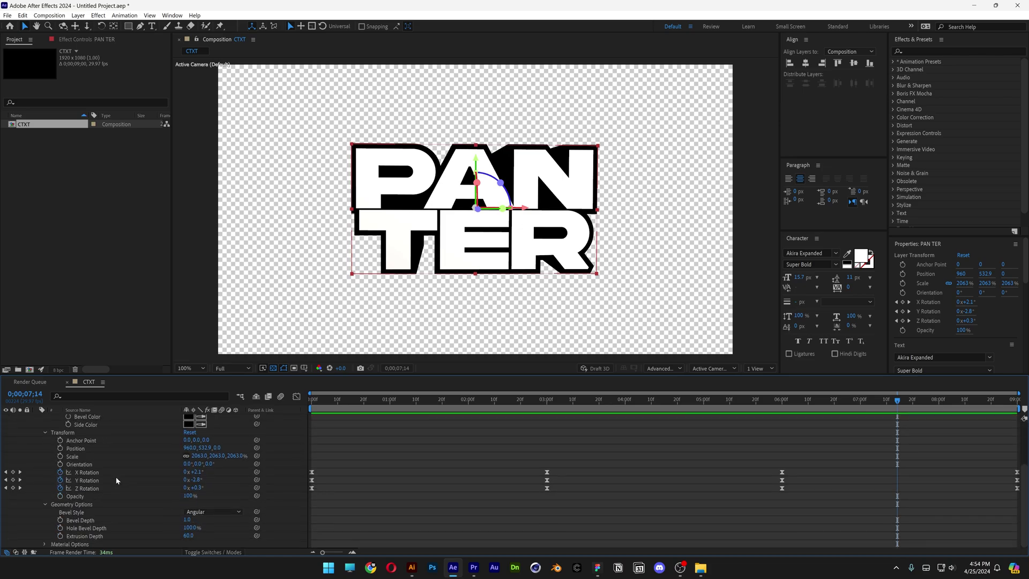
pyautogui.click(187, 521)
pyautogui.write('2')
pyautogui.click(142, 523)
pyautogui.scroll(3, 143, 519)
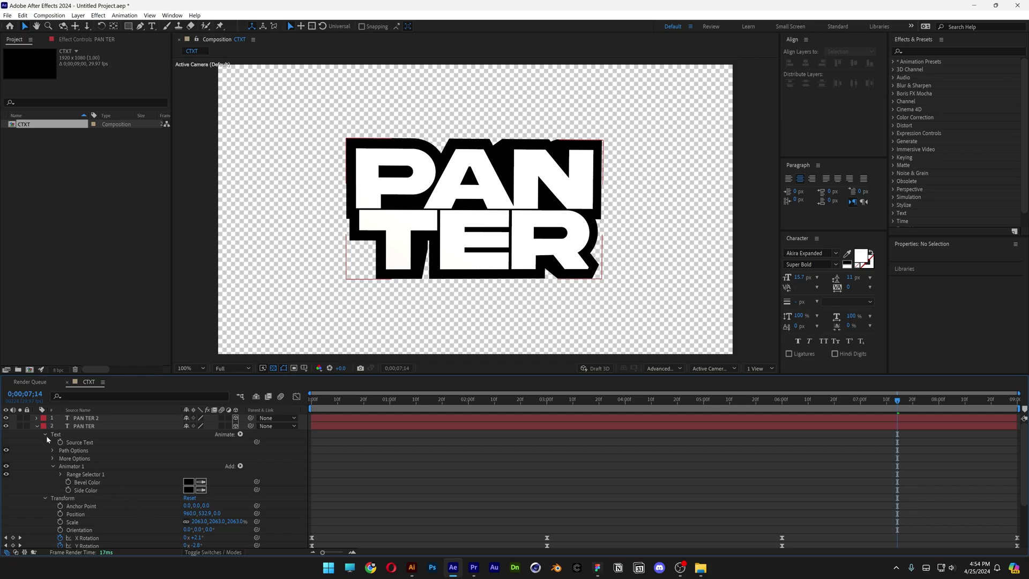
pyautogui.click(36, 426)
# Step: Pre-compose the lower copy as PAN TER Comp 1
pyautogui.rightClick(86, 427)
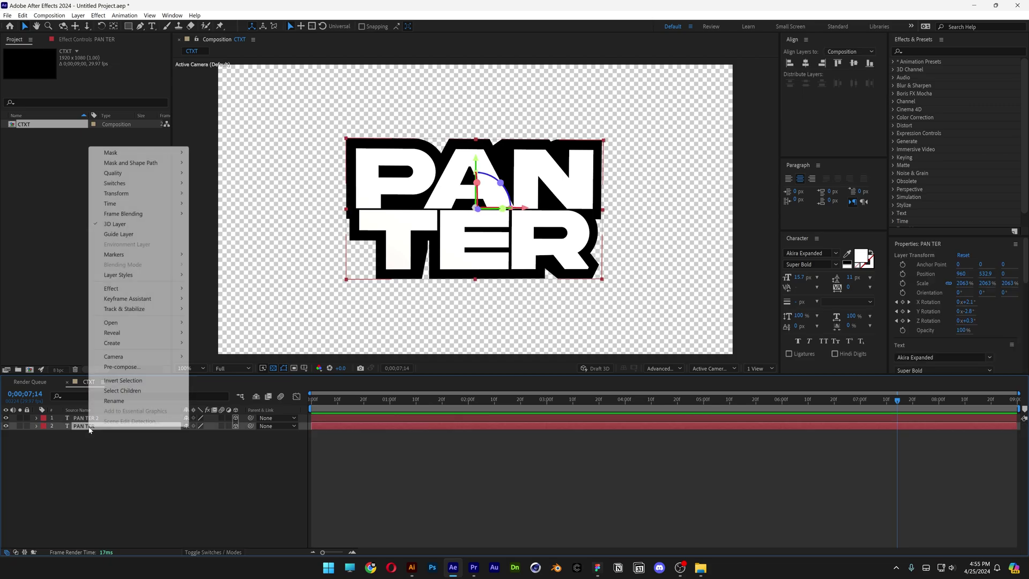
pyautogui.click(135, 369)
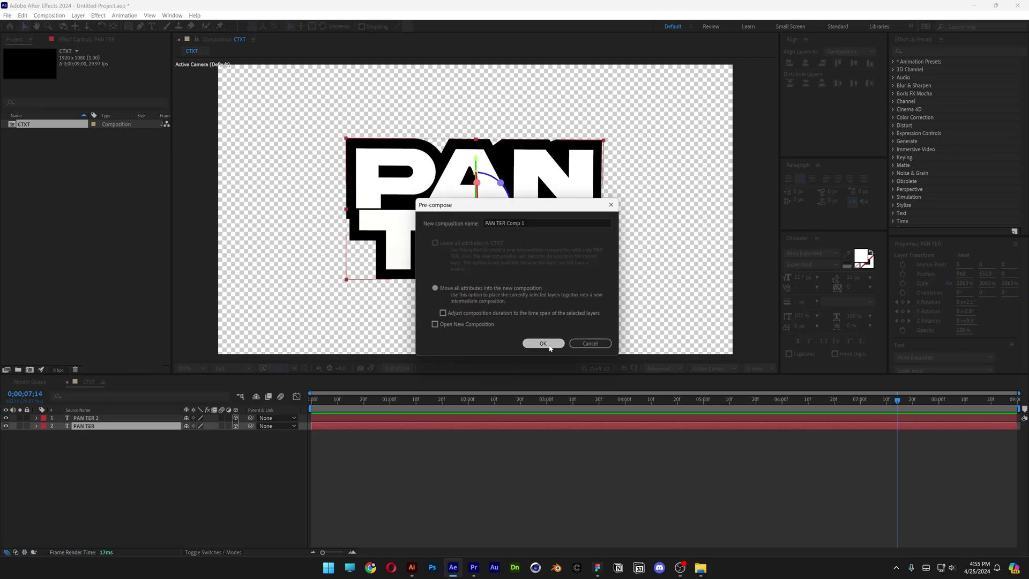
pyautogui.click(543, 343)
pyautogui.click(916, 52)
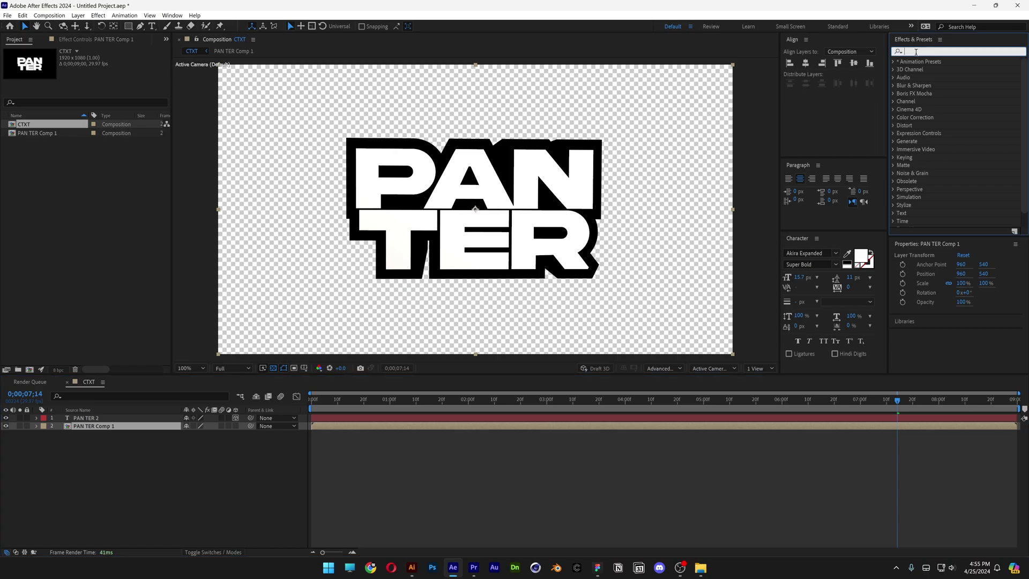
# Step: Apply a red Fill effect to PAN TER Comp 1, hide the transparency grid and preview
pyautogui.write('fill')
pyautogui.moveTo(926, 117); pyautogui.dragTo(123, 426)
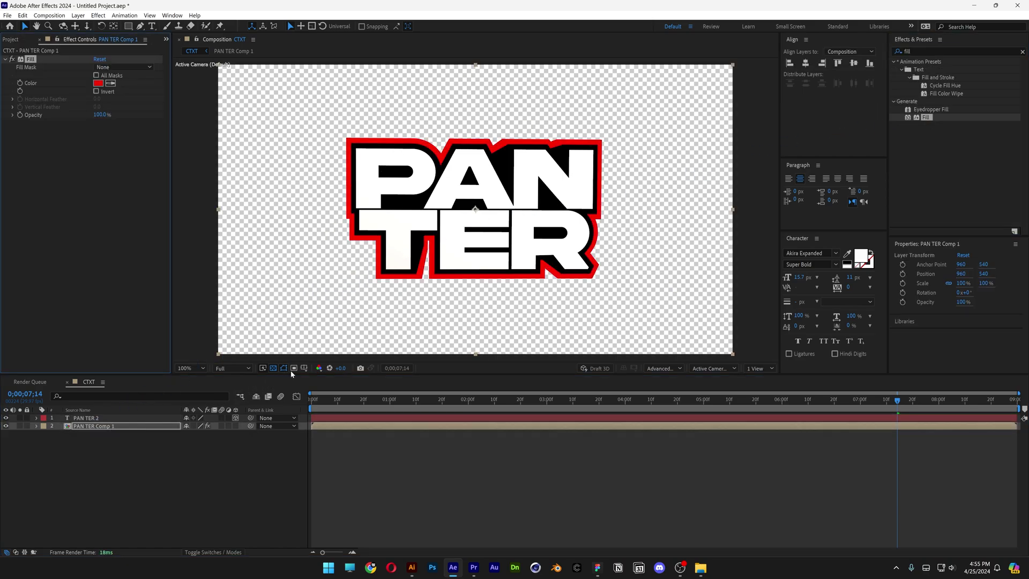
pyautogui.click(273, 368)
pyautogui.press('space')
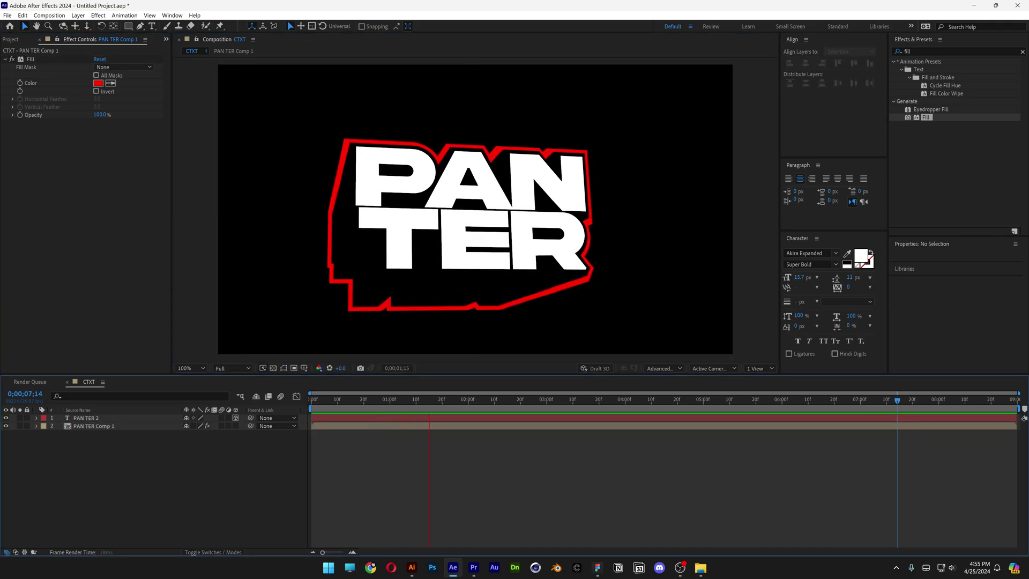